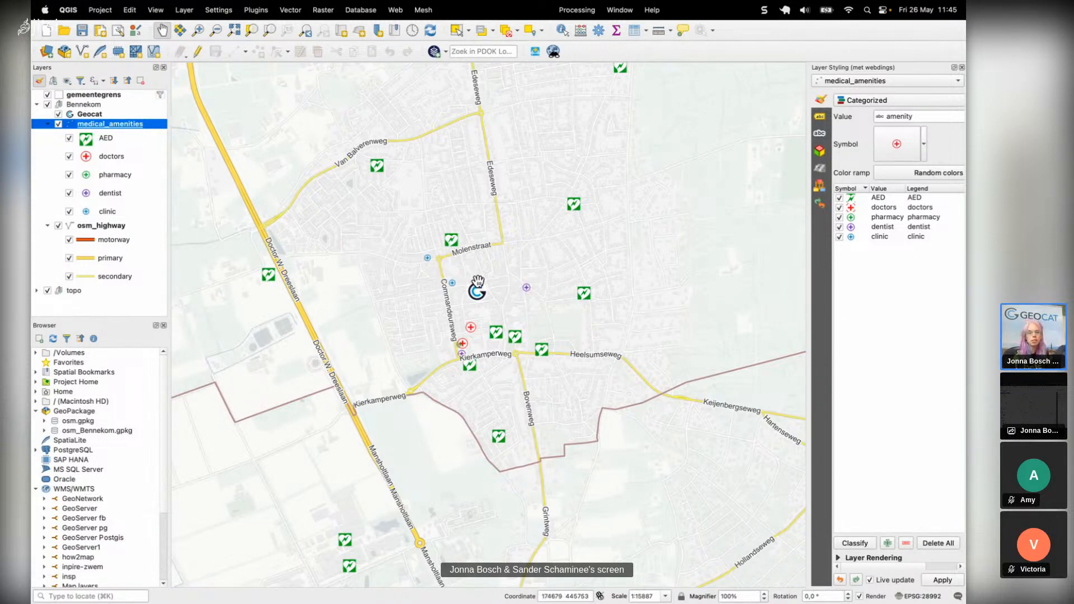
Step: Examine the medical amenities, roads and municipal boundary around Bennekom on the map at several scales
scroll(477, 281, "up", 2)
scroll(479, 281, "up", 2)
scroll(480, 280, "down", 4)
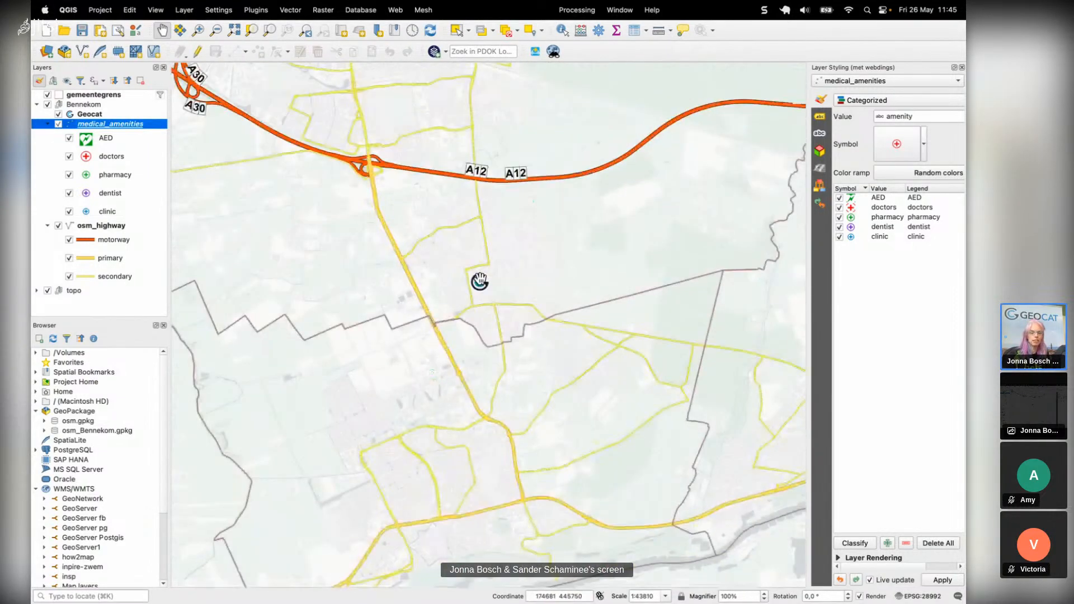
scroll(480, 279, "up", 1)
scroll(479, 281, "up", 5)
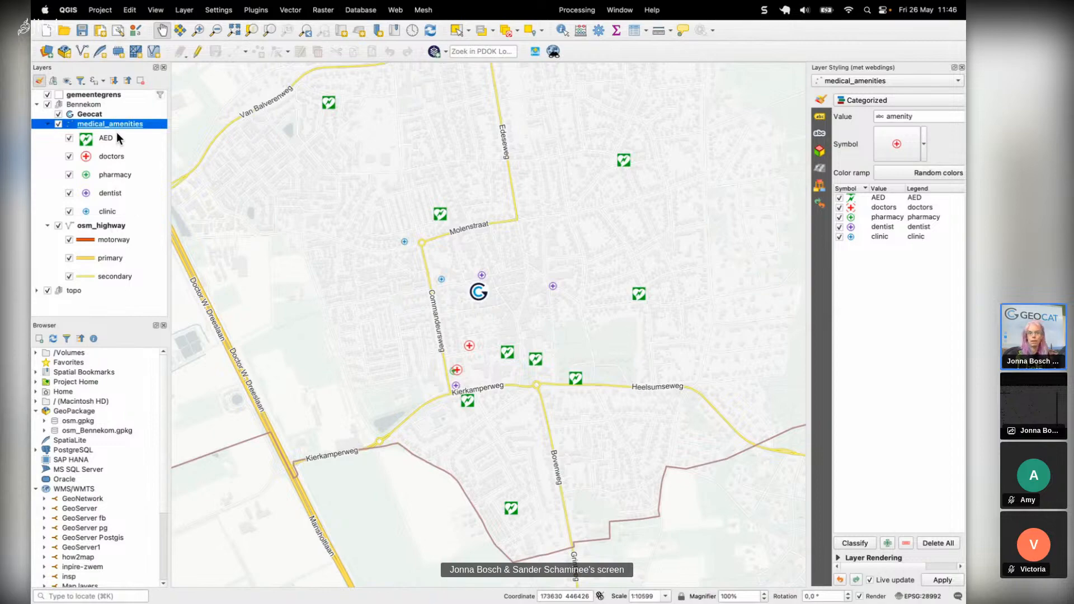
scroll(540, 288, "up", 3)
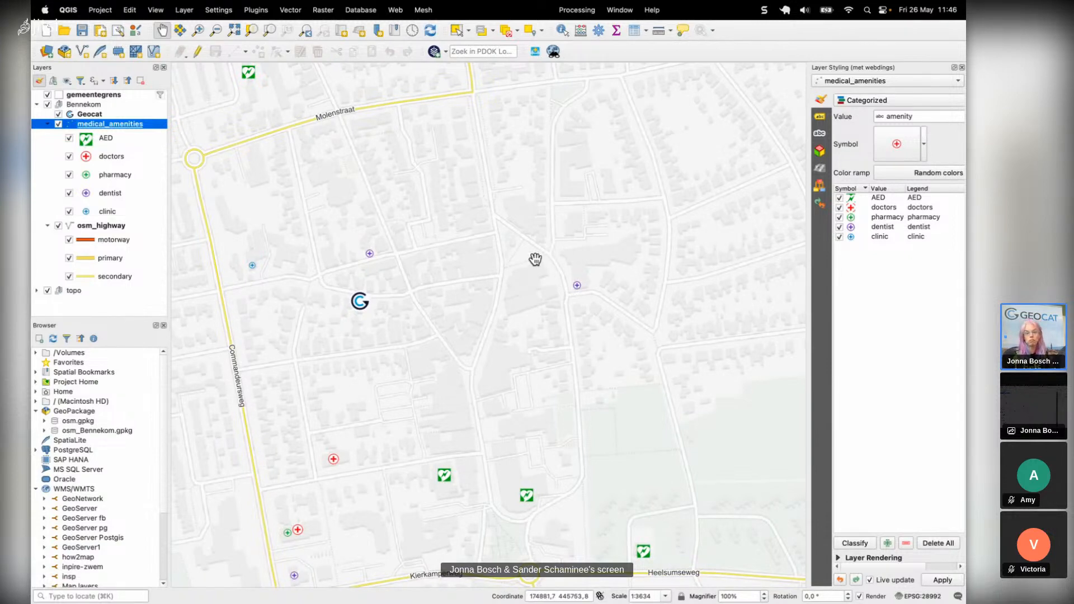
scroll(536, 259, "down", 3)
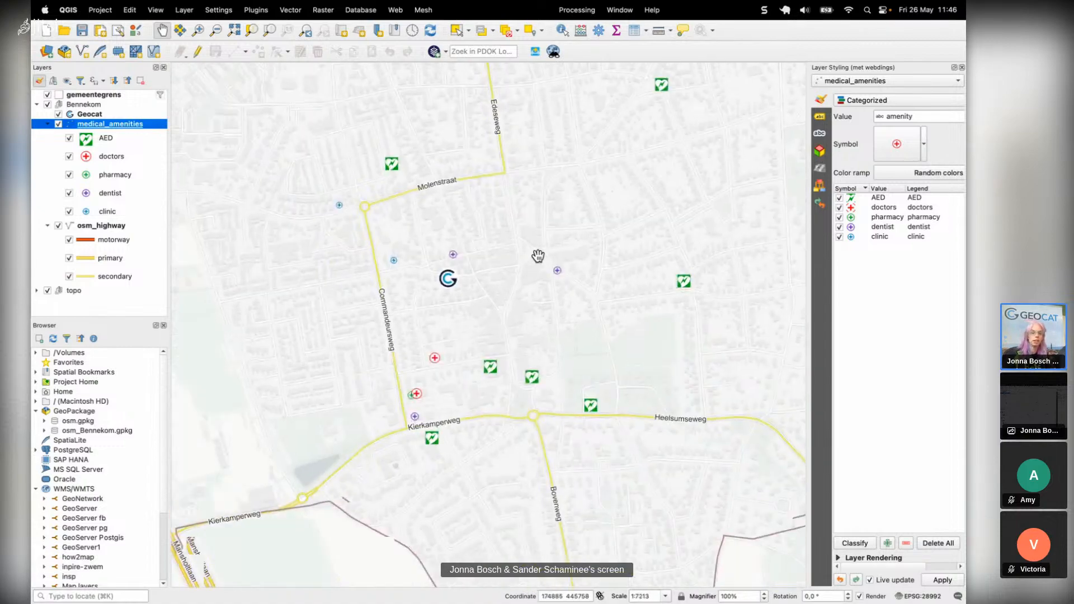
scroll(610, 320, "up", 1)
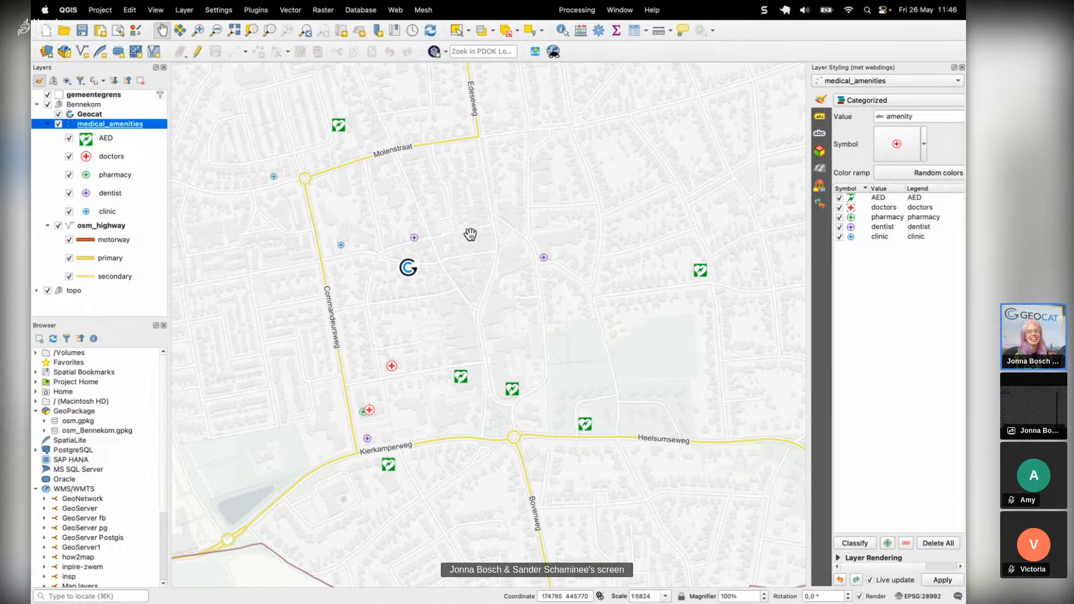
scroll(610, 261, "down", 1)
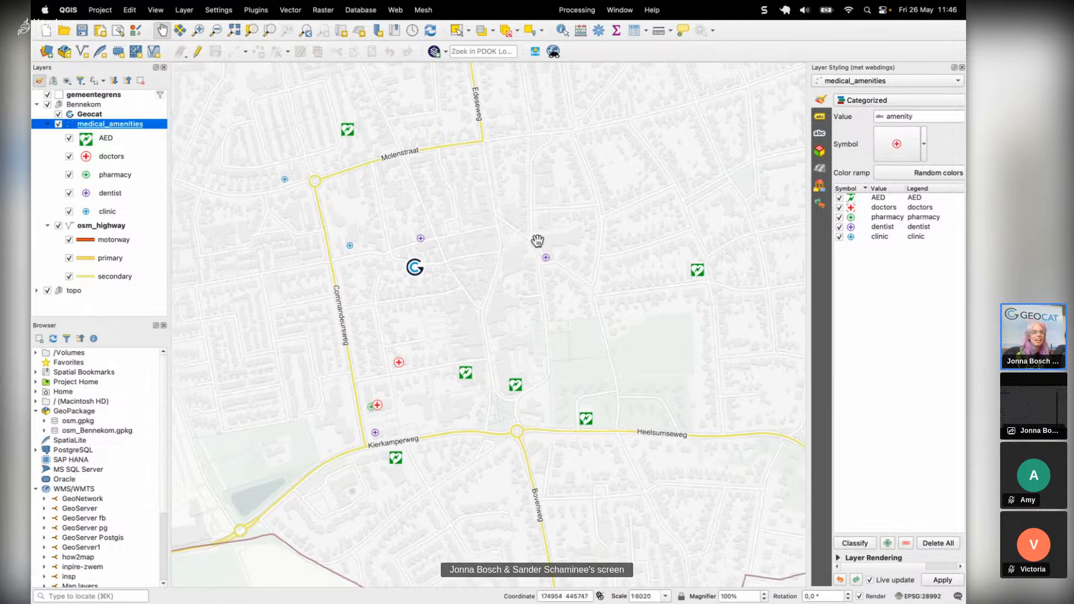
Step: Review the styling of the osm_highway, gemeentegrens and medical_amenities layers, and check which features draw at different map scales
left_click(117, 225)
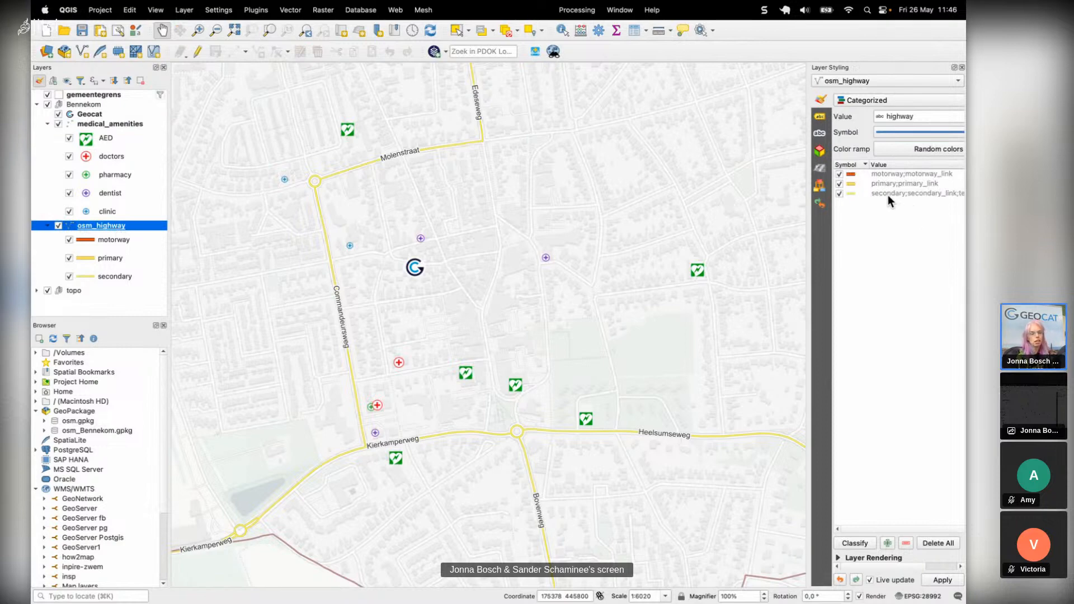
left_click(114, 95)
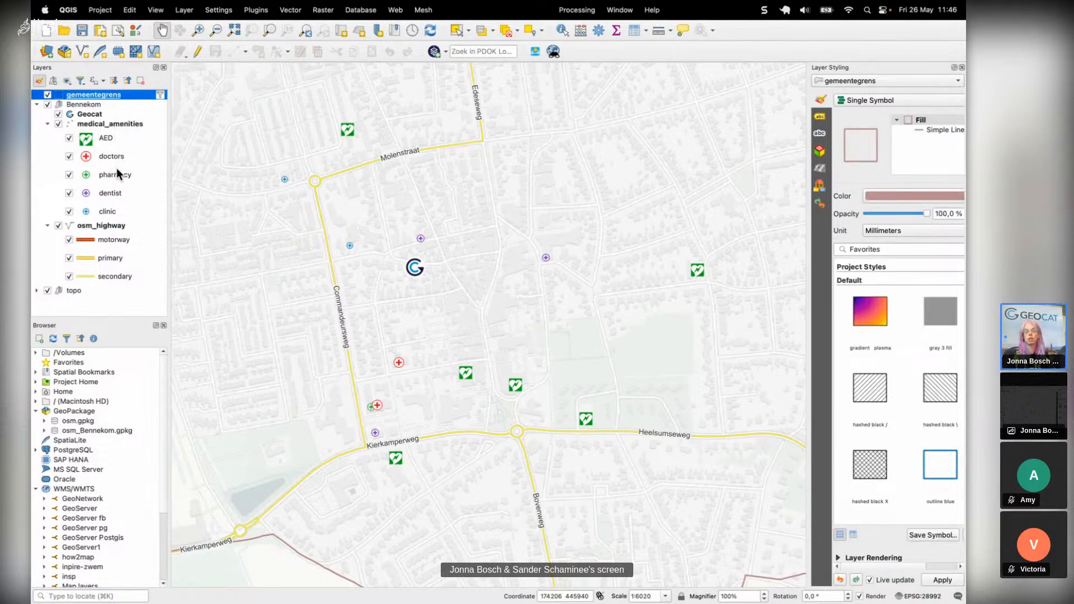
left_click(105, 125)
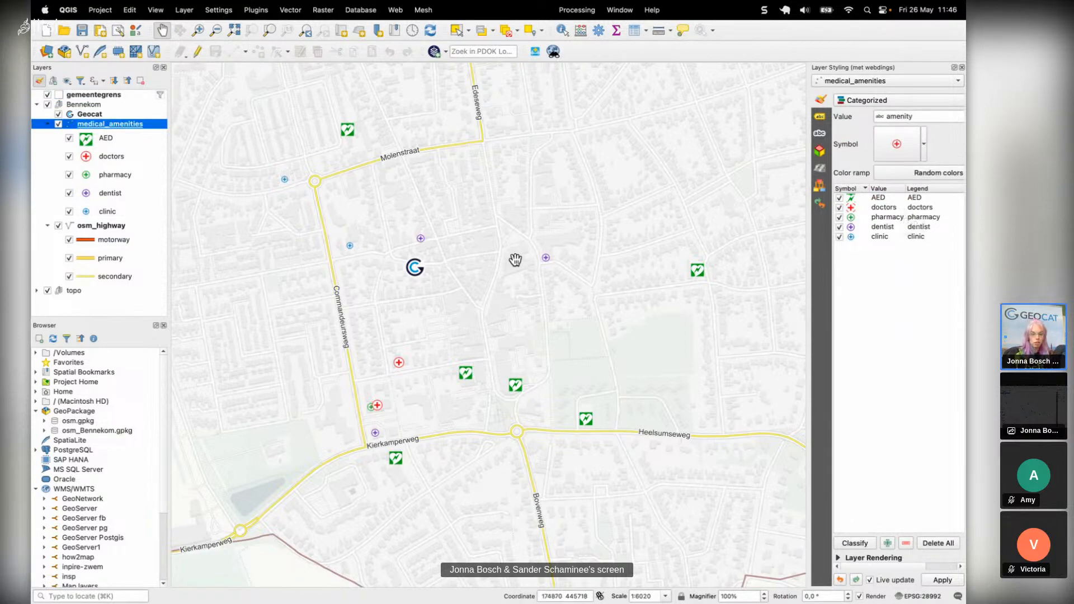
scroll(516, 260, "down", 5)
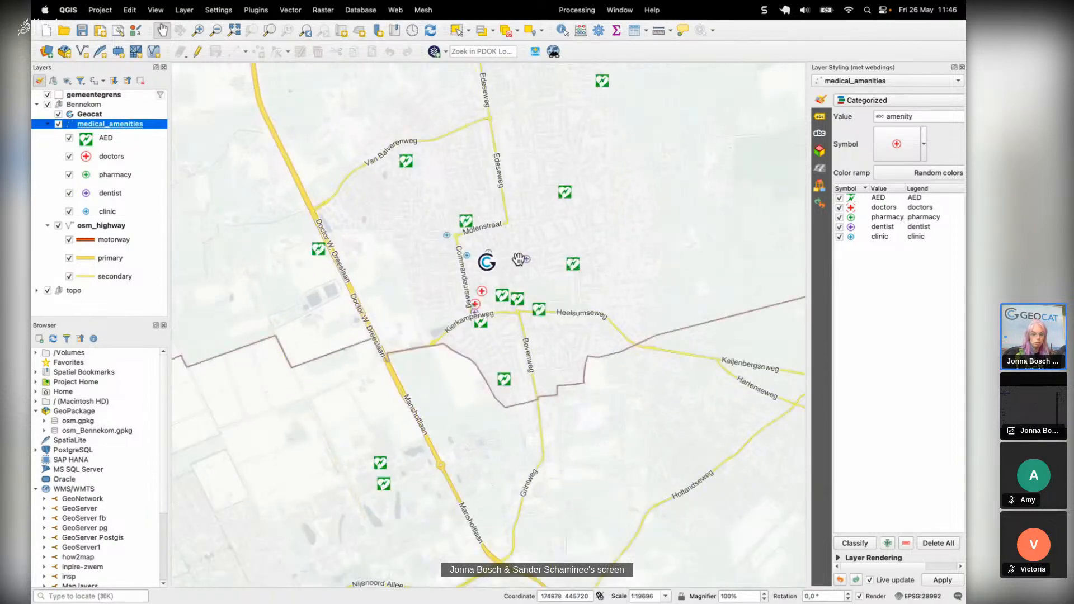
scroll(518, 260, "down", 5)
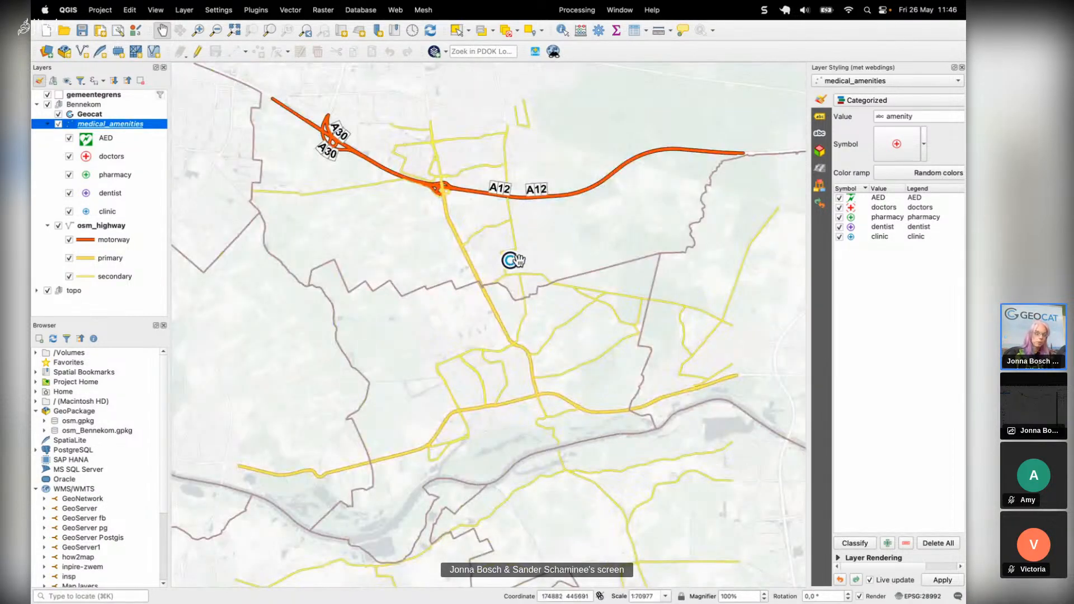
scroll(529, 260, "up", 6)
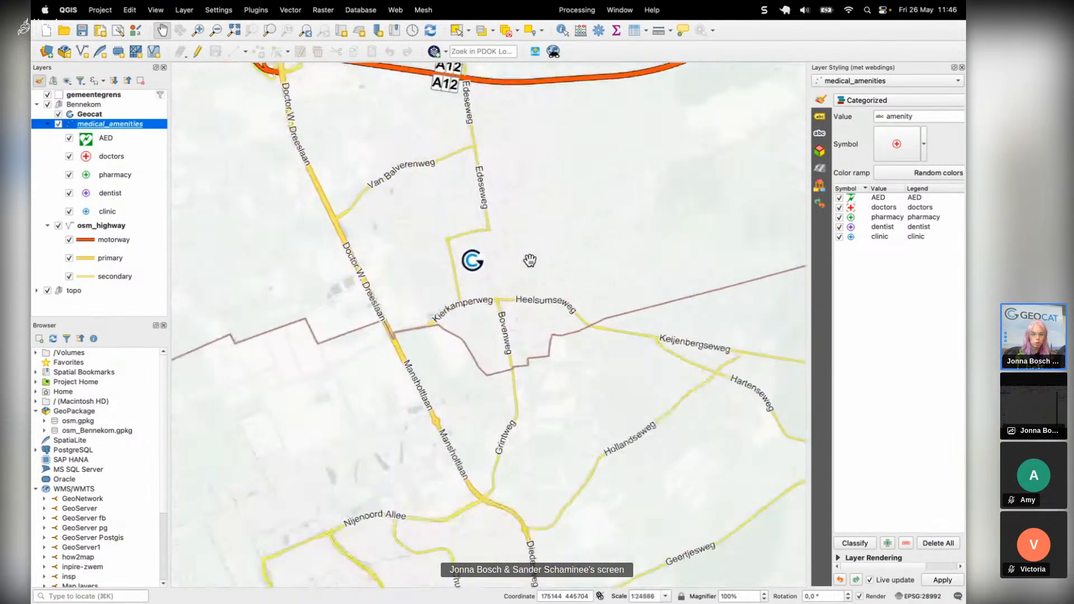
scroll(530, 260, "up", 2)
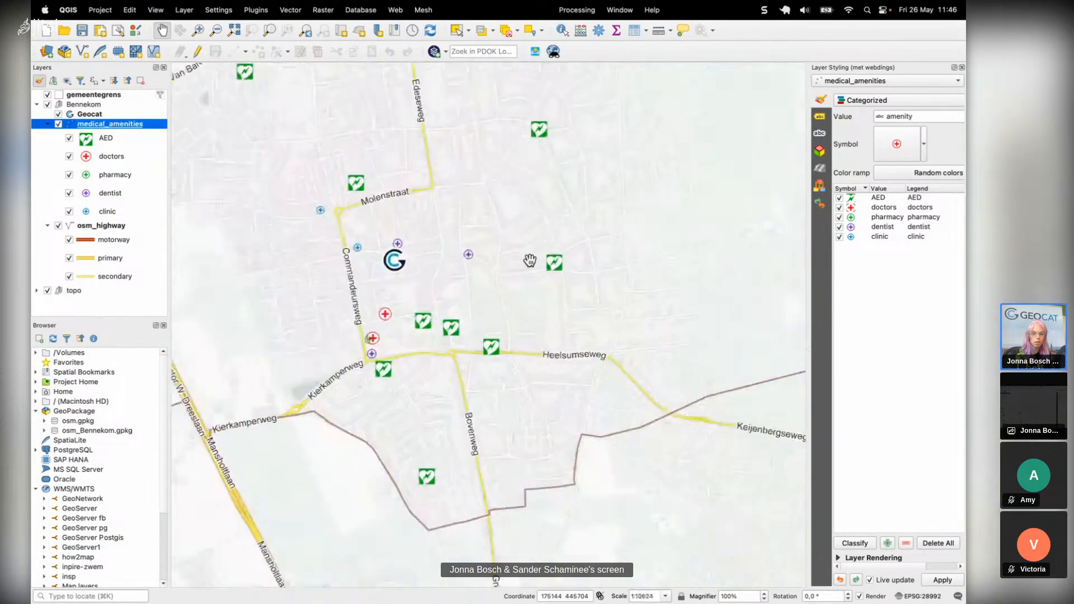
Step: Inspect the two font markers and the simple marker that make up the AED symbol, and return to the category list
left_click(895, 196)
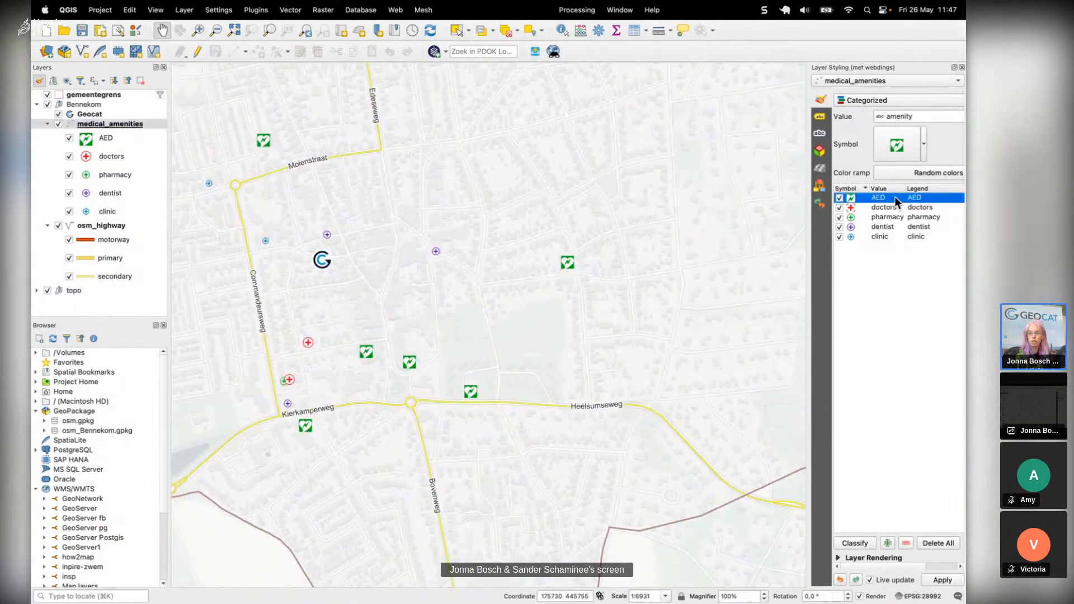
double_click(931, 199)
double_click(851, 197)
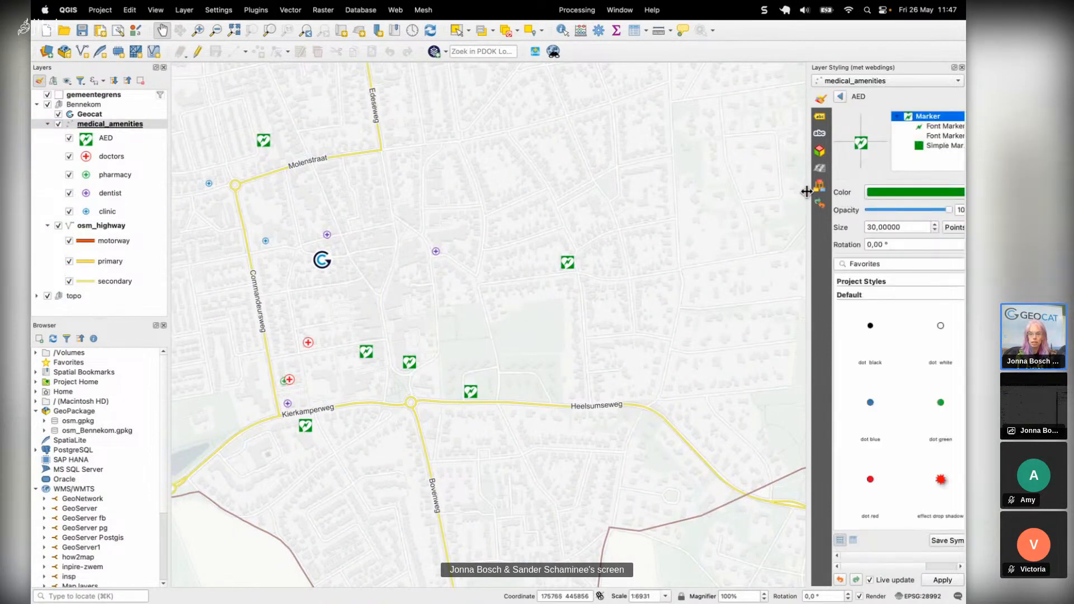
left_click_drag(805, 192, 668, 193)
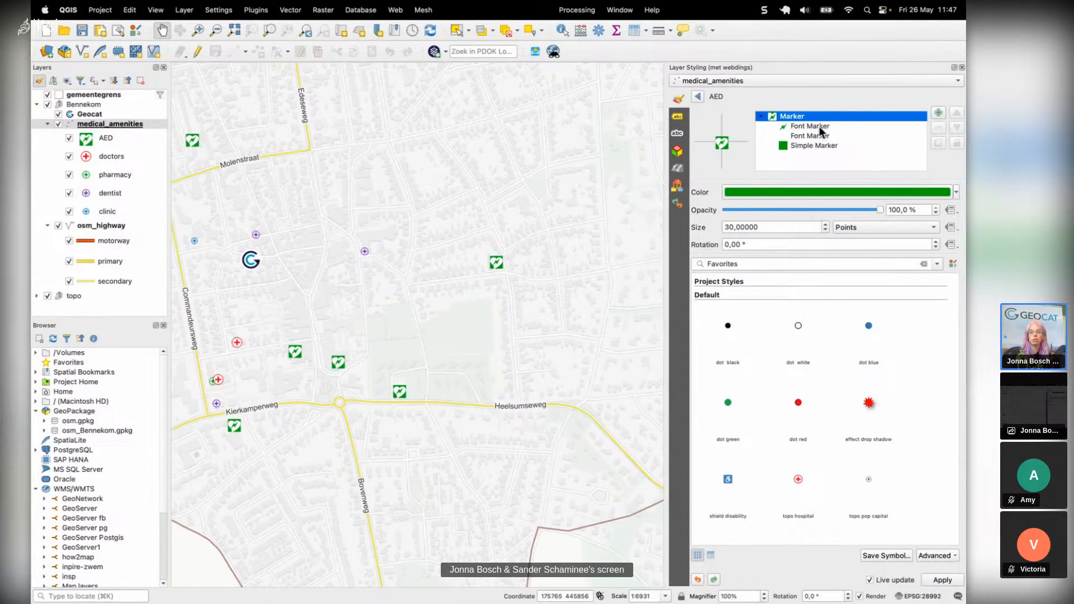
left_click(819, 125)
left_click(821, 136)
left_click(819, 144)
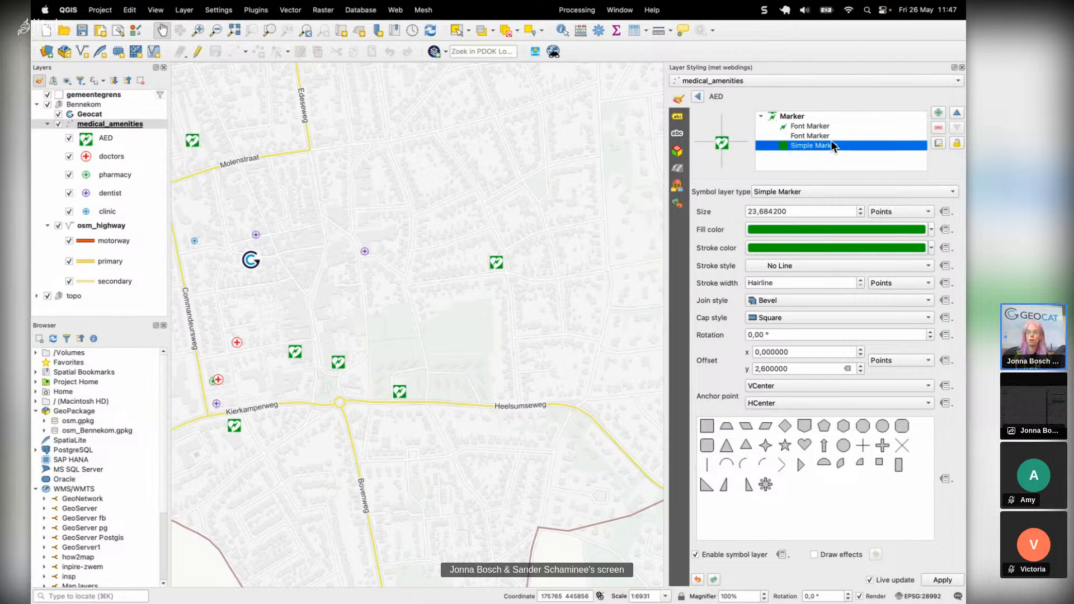
left_click(819, 135)
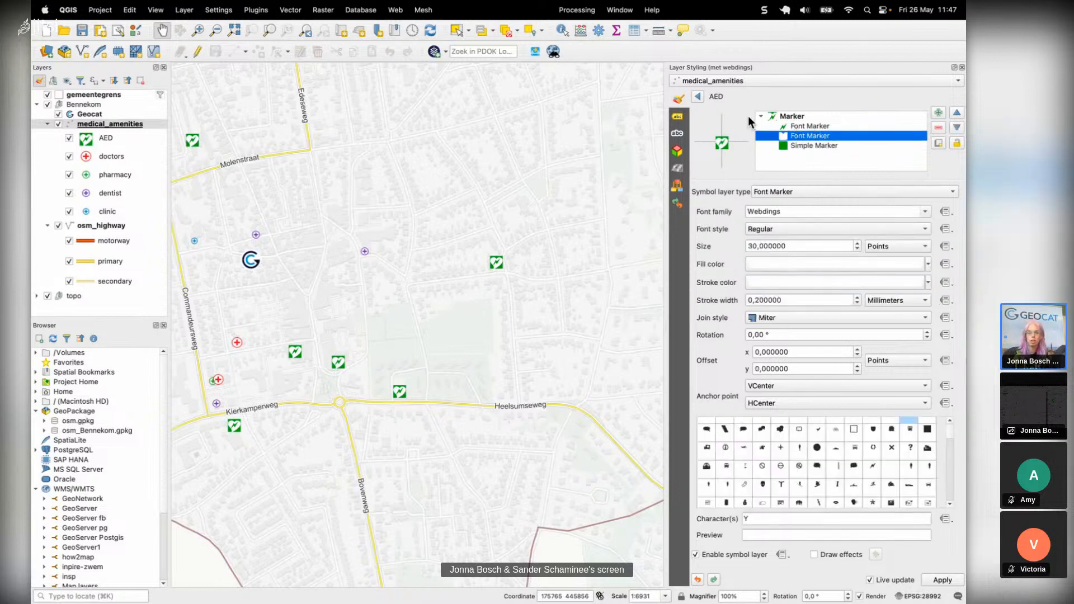
left_click(697, 96)
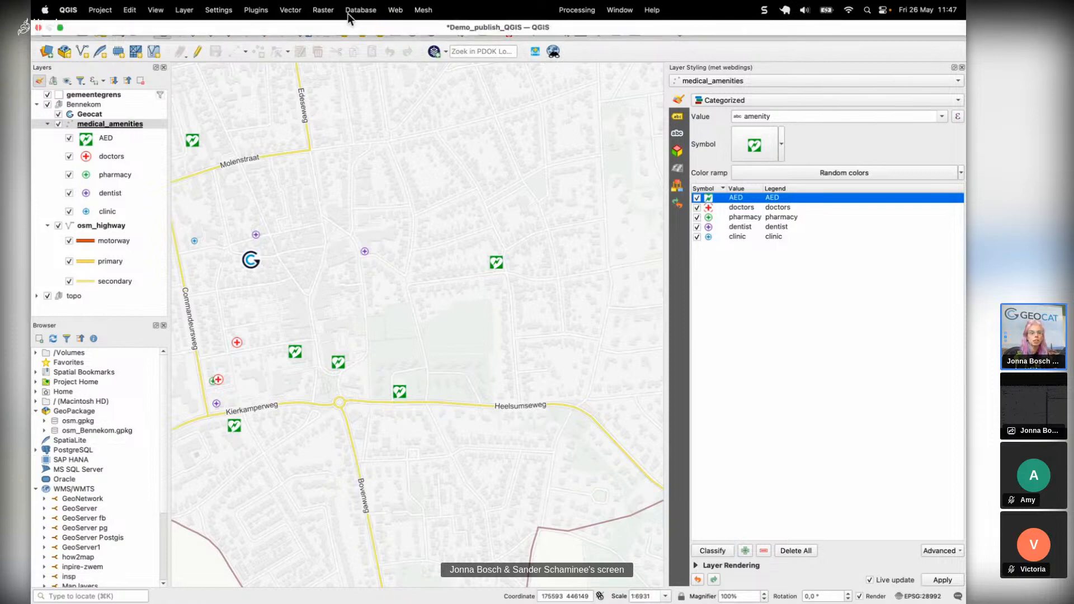
Step: Open the GeoCat Bridge publish dialog and review the metadata of the Geocat and medical_amenities layers
left_click(256, 10)
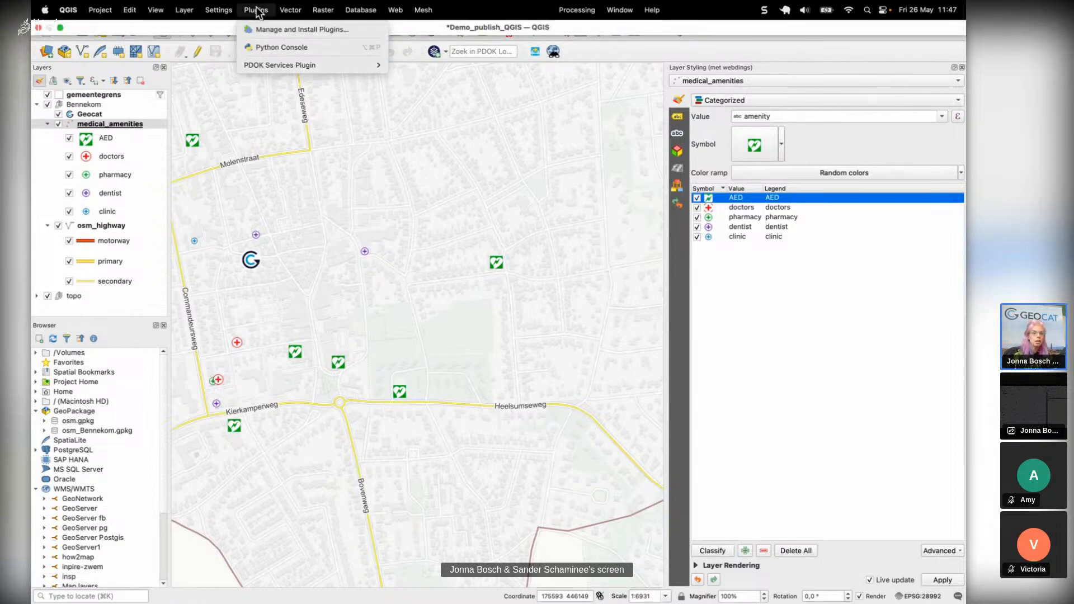
mouse_move(395, 11)
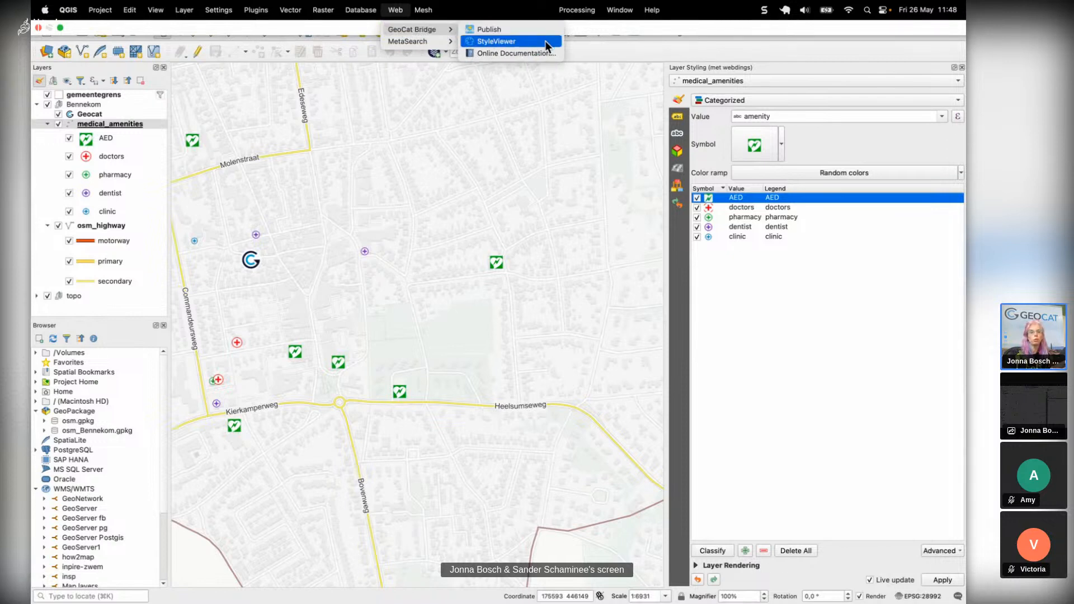
left_click(644, 48)
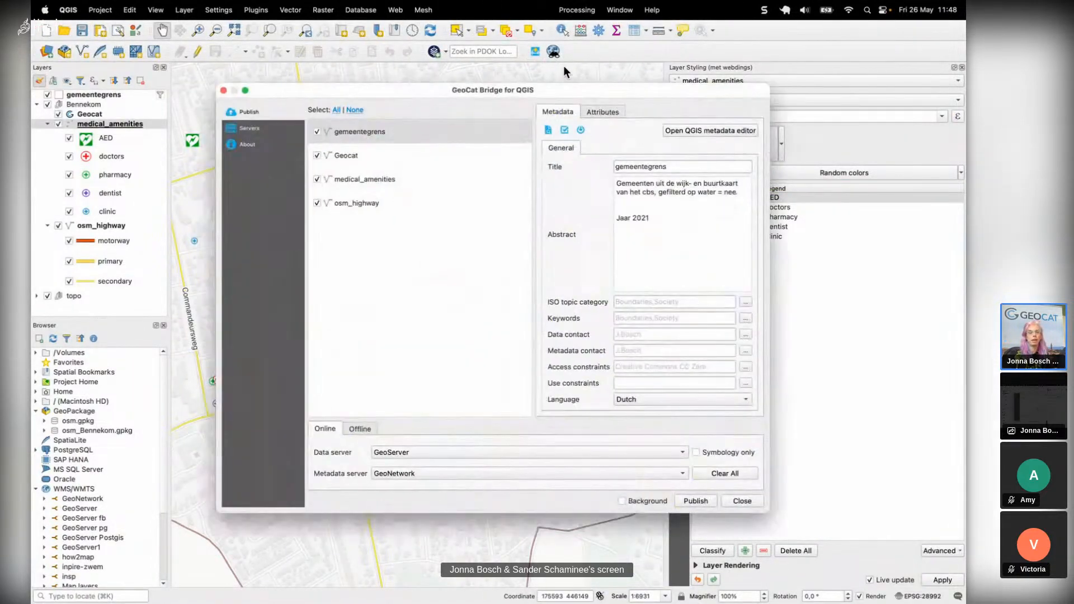
left_click_drag(412, 86, 393, 76)
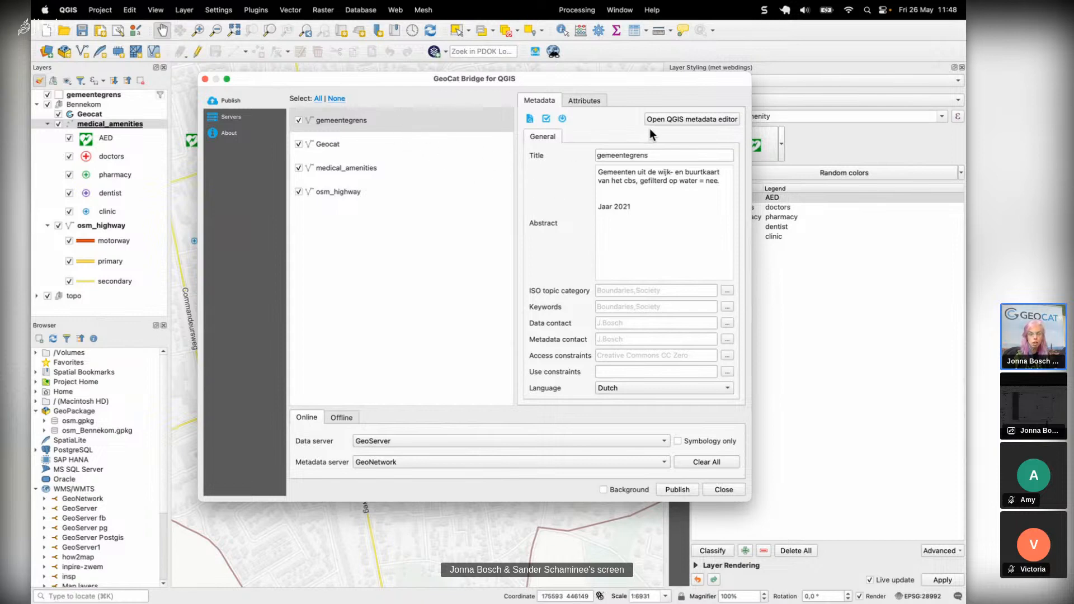
left_click(370, 141)
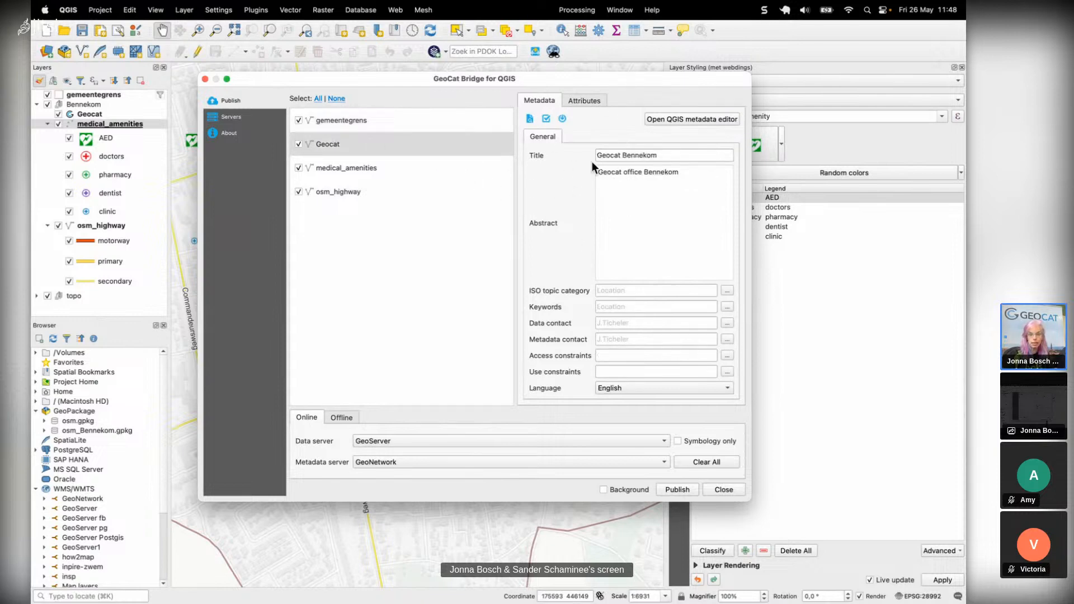
left_click(407, 166)
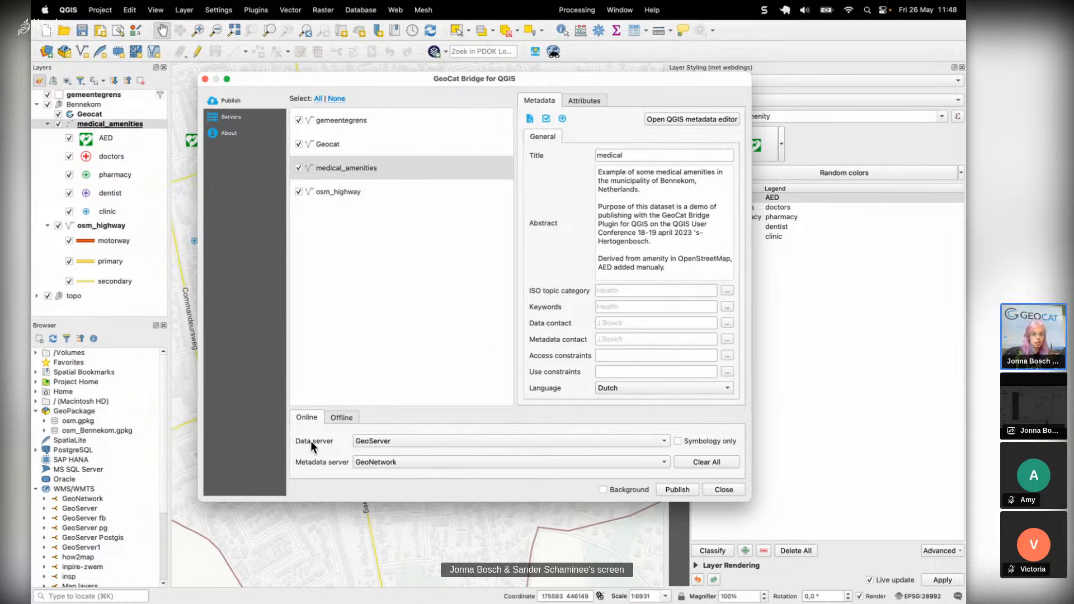
Step: Publish the four selected layers with GeoServer as data server and GeoNetwork as metadata server, and close the results report
left_click(386, 442)
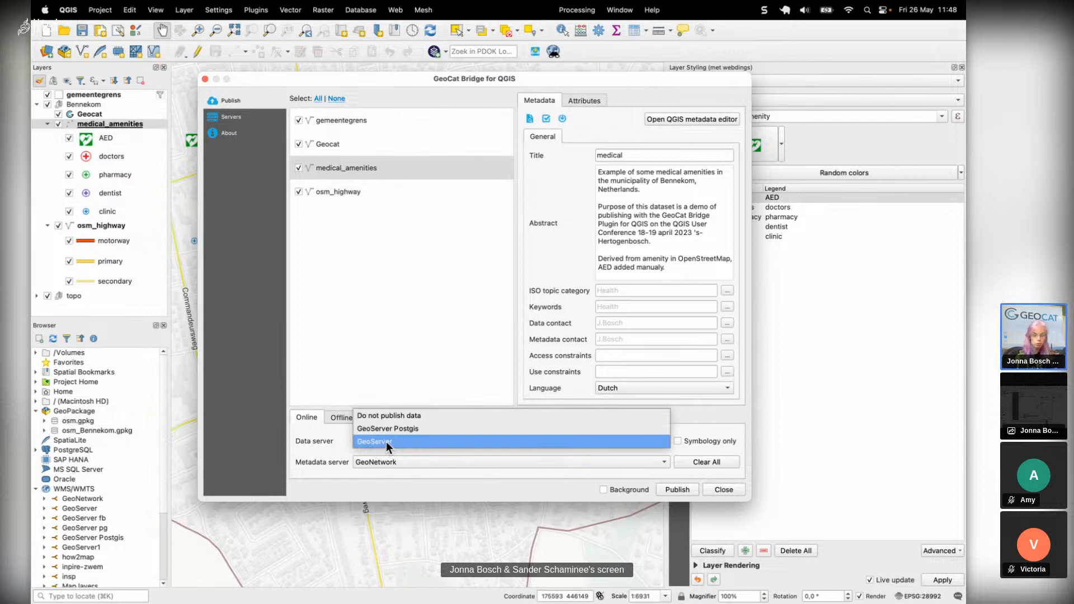
left_click(386, 441)
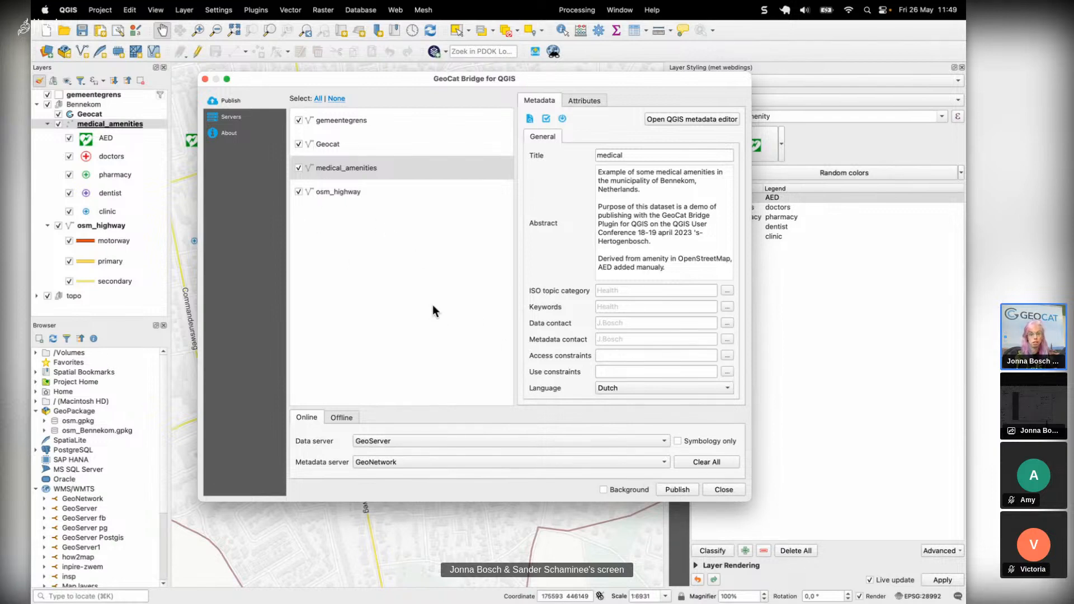
left_click(677, 490)
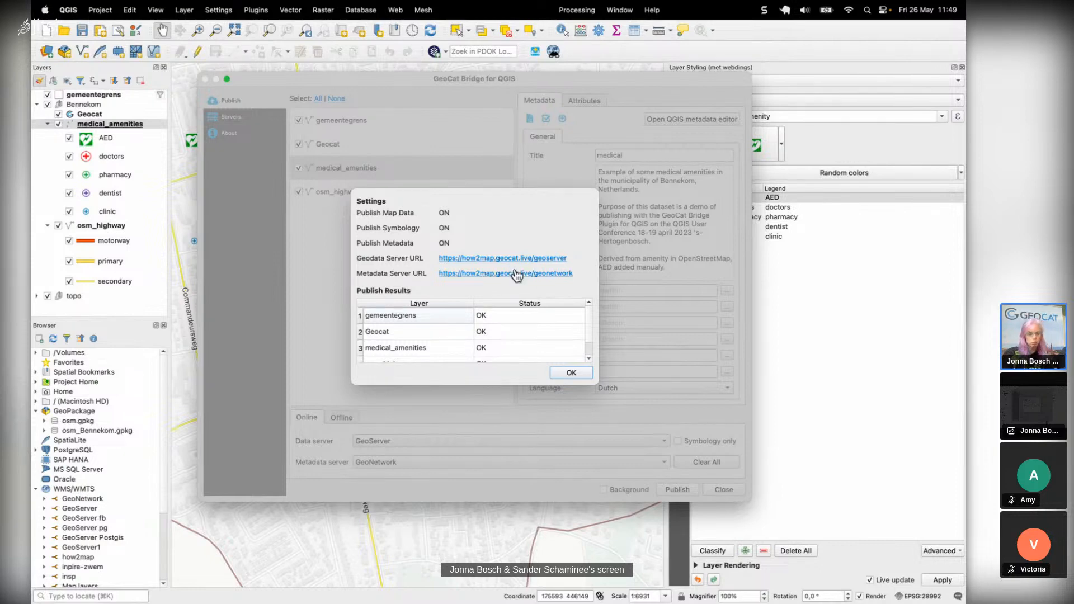
left_click(570, 373)
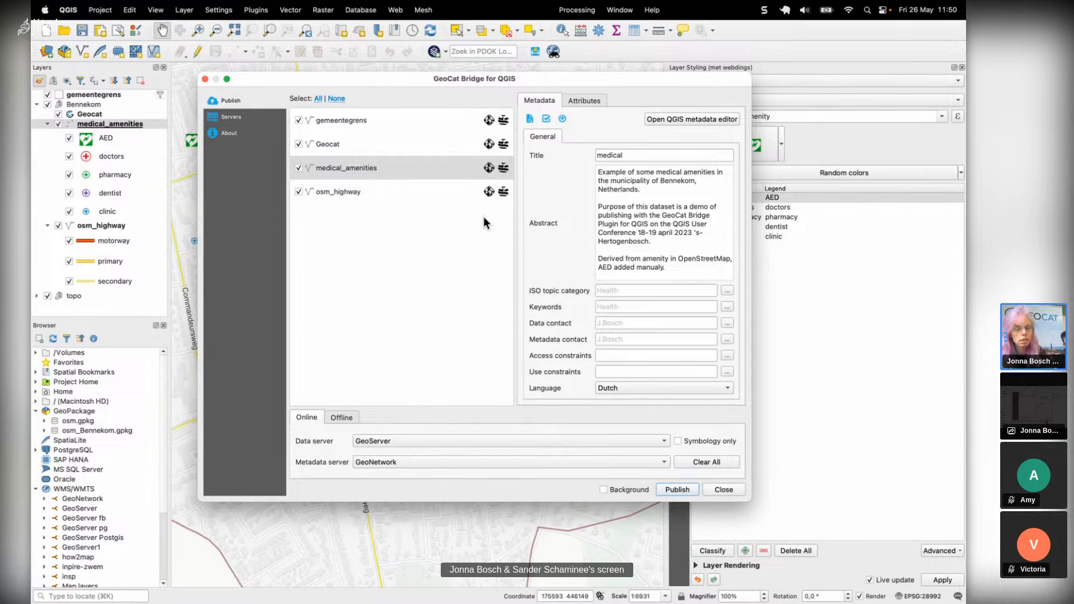
Step: Preview the published layers in the Brave browser, and read the medical record from the GeoNetwork catalogue's home page
left_click(504, 193)
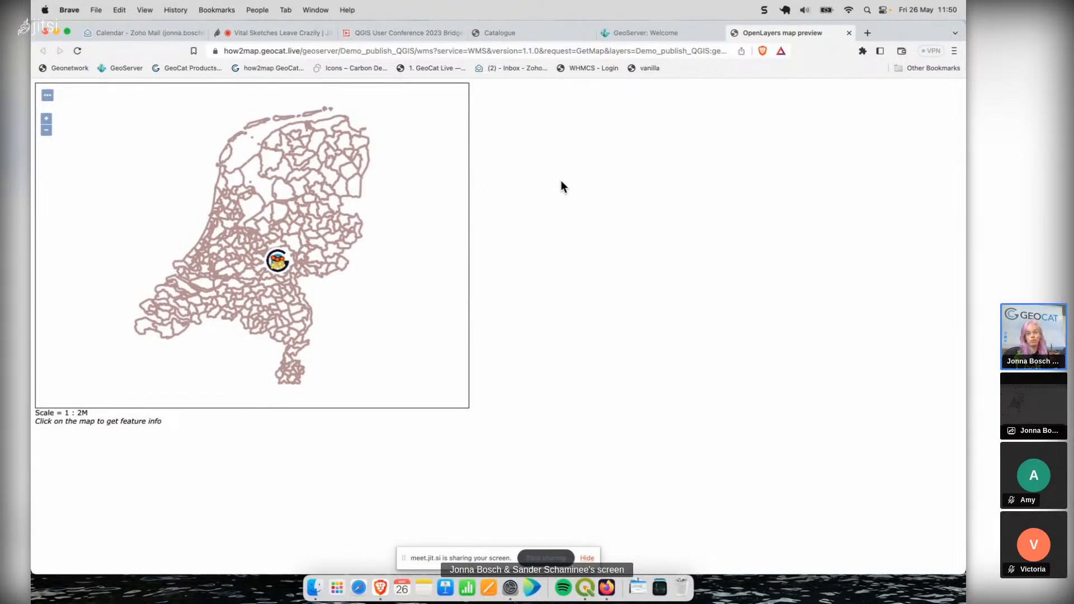
left_click(505, 31)
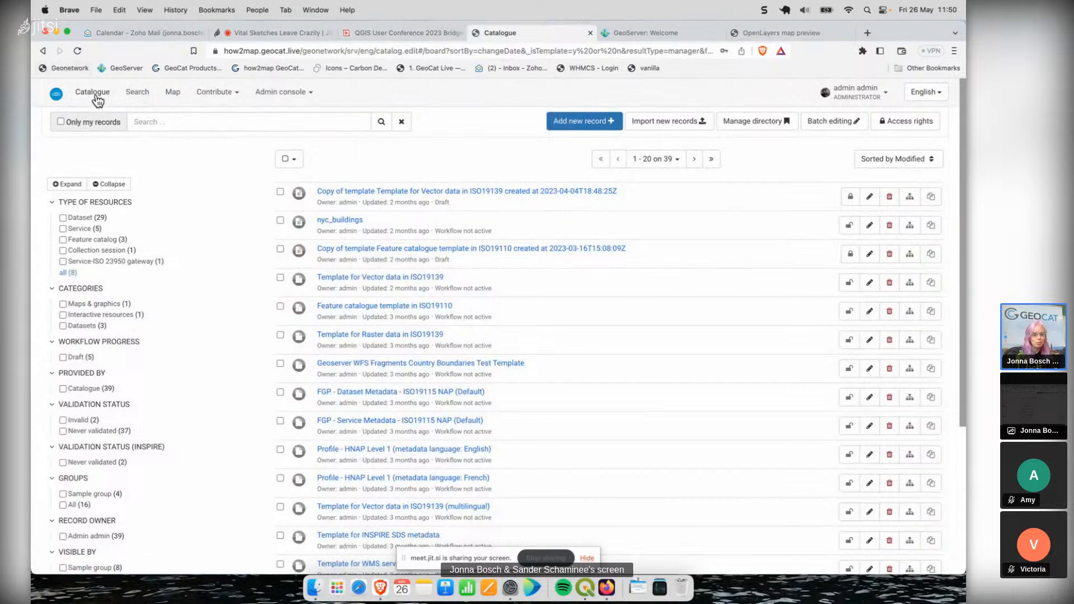
left_click(59, 96)
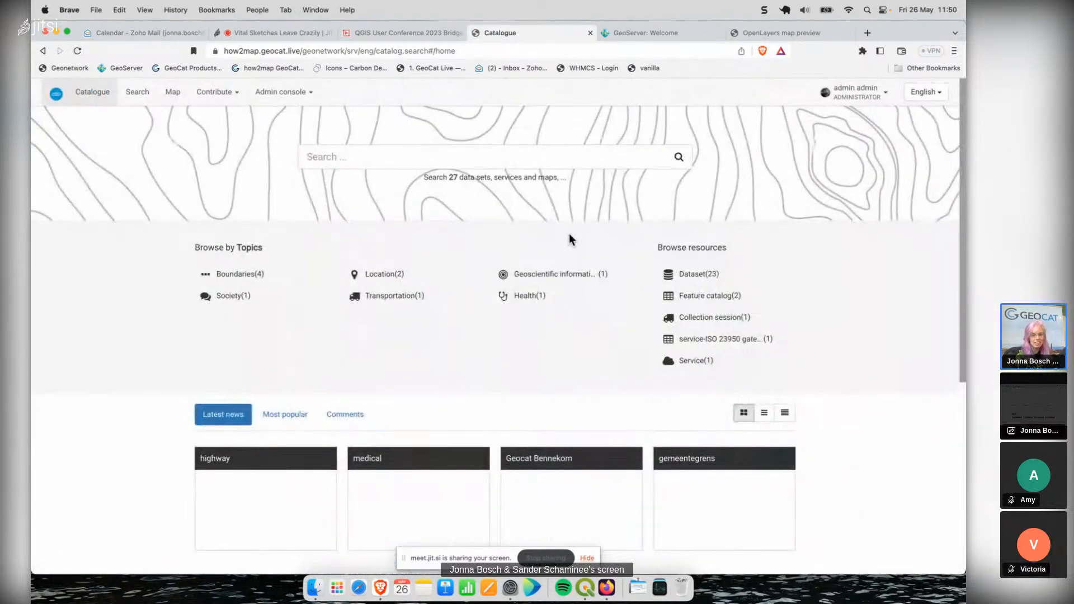
scroll(287, 386, "down", 1)
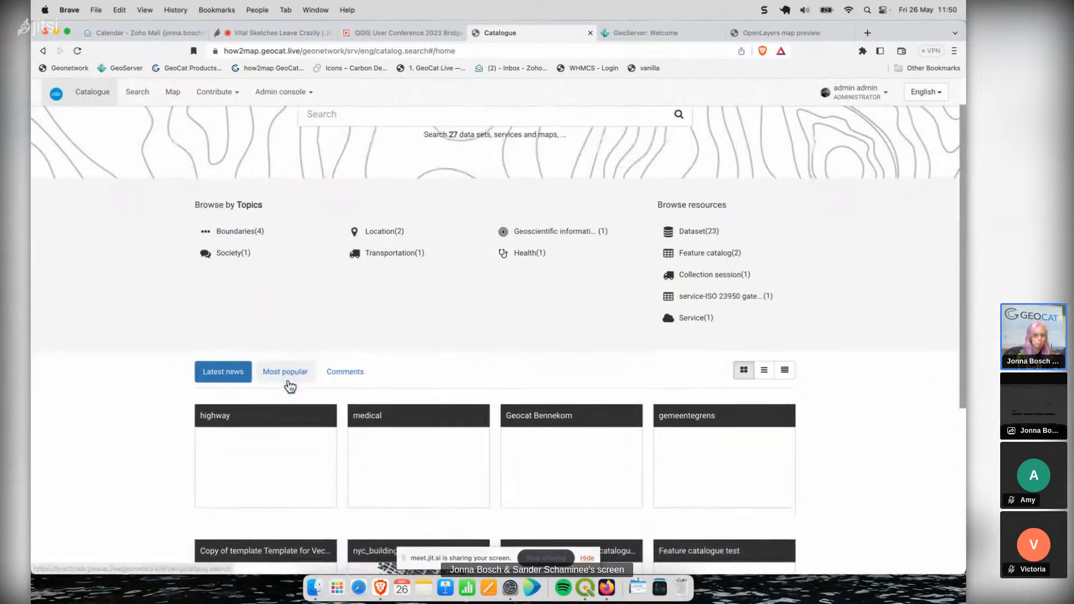
left_click(375, 441)
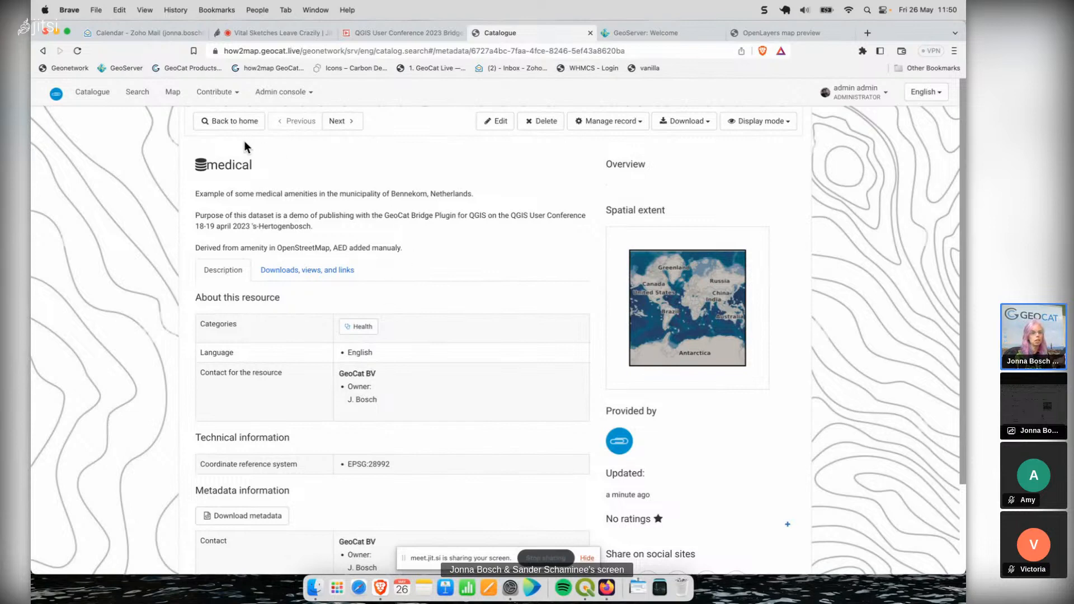
scroll(301, 367, "down", 3)
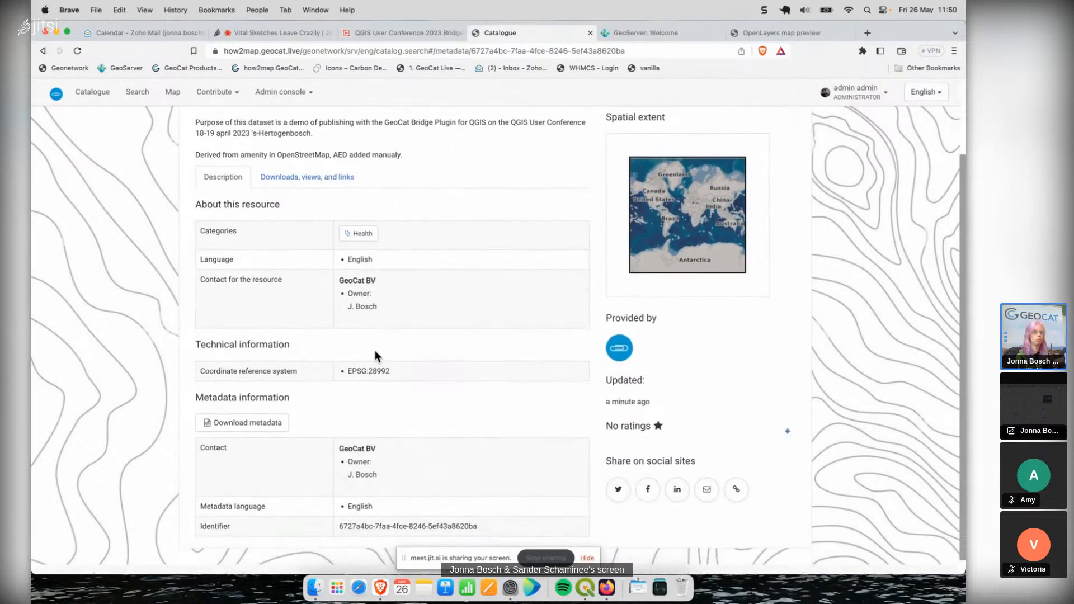
Step: Review the medical record's description and links, add its WMS layer to the catalogue map, and set the background map to Open Street Map
scroll(378, 415, "down", 1)
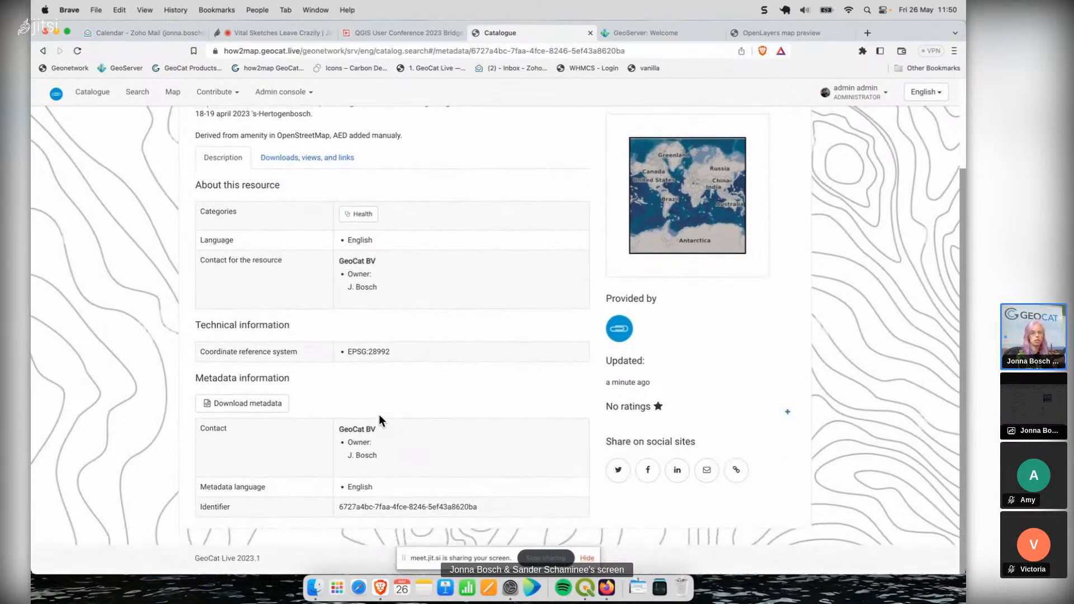
scroll(389, 330, "up", 3)
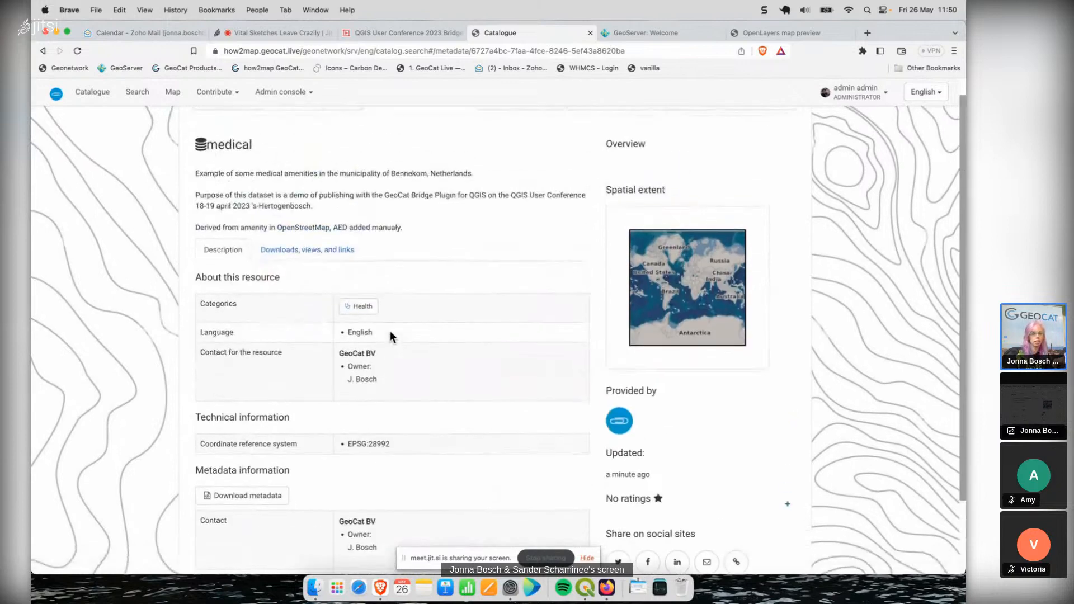
left_click(298, 250)
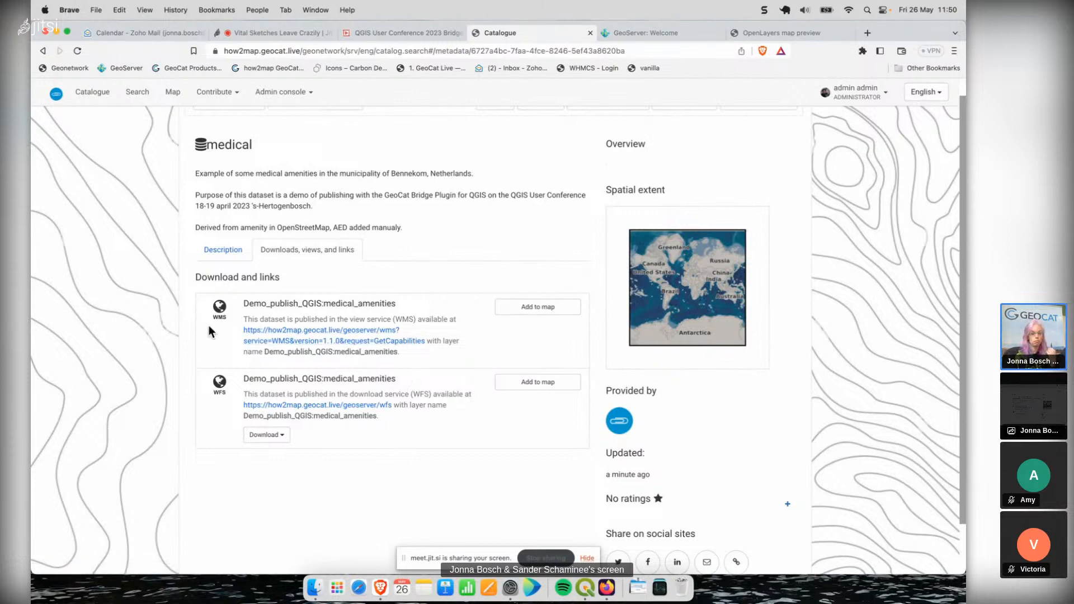
left_click(522, 307)
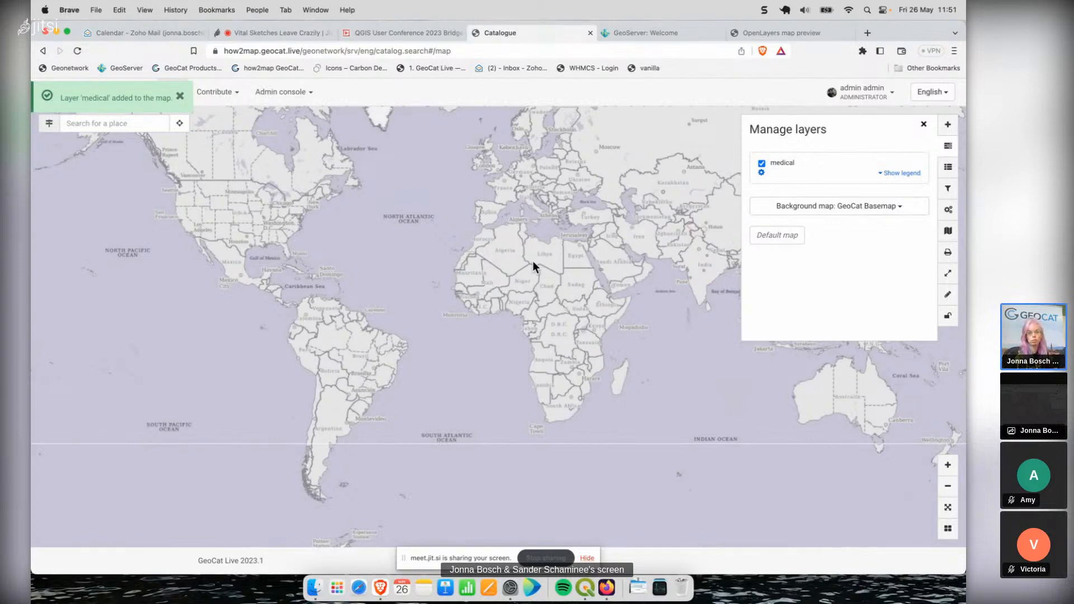
left_click(854, 207)
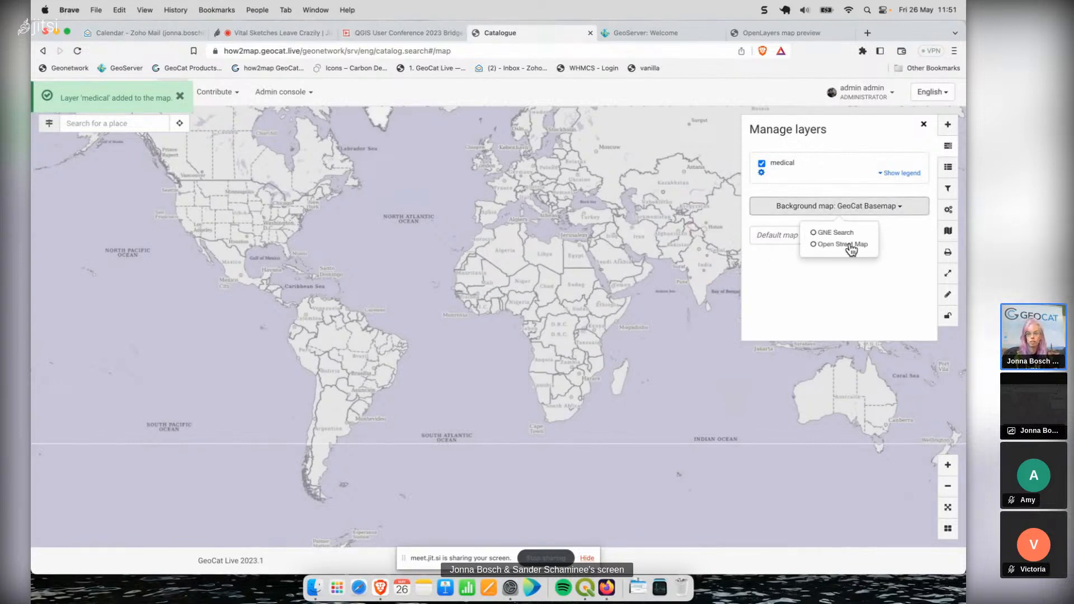
left_click(850, 245)
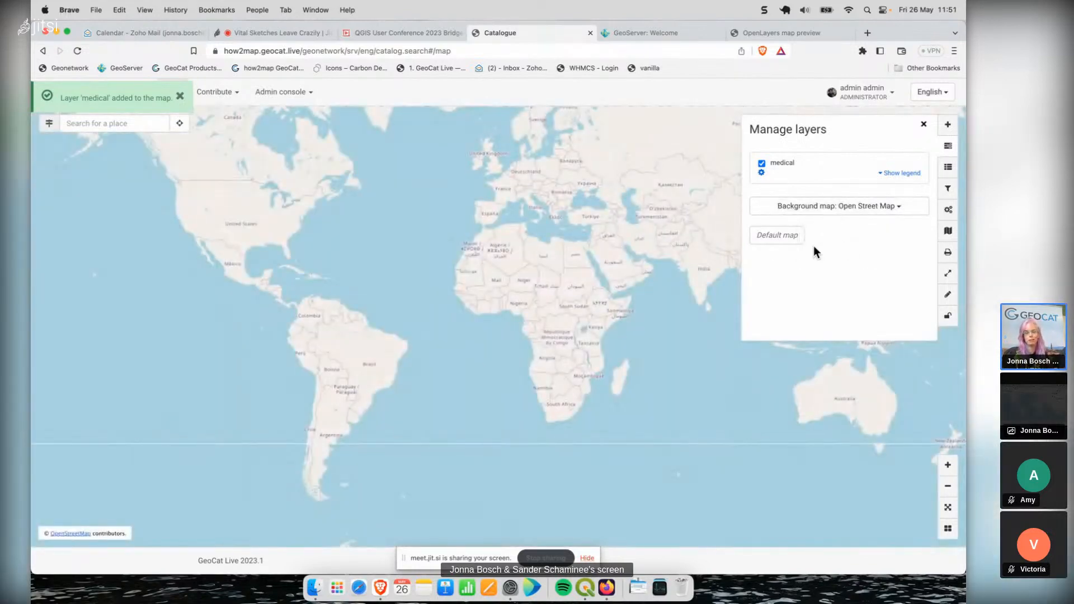
Step: Examine the published symbols of the medical layer on the map around Bennekom in the Netherlands
scroll(525, 174, "up", 5)
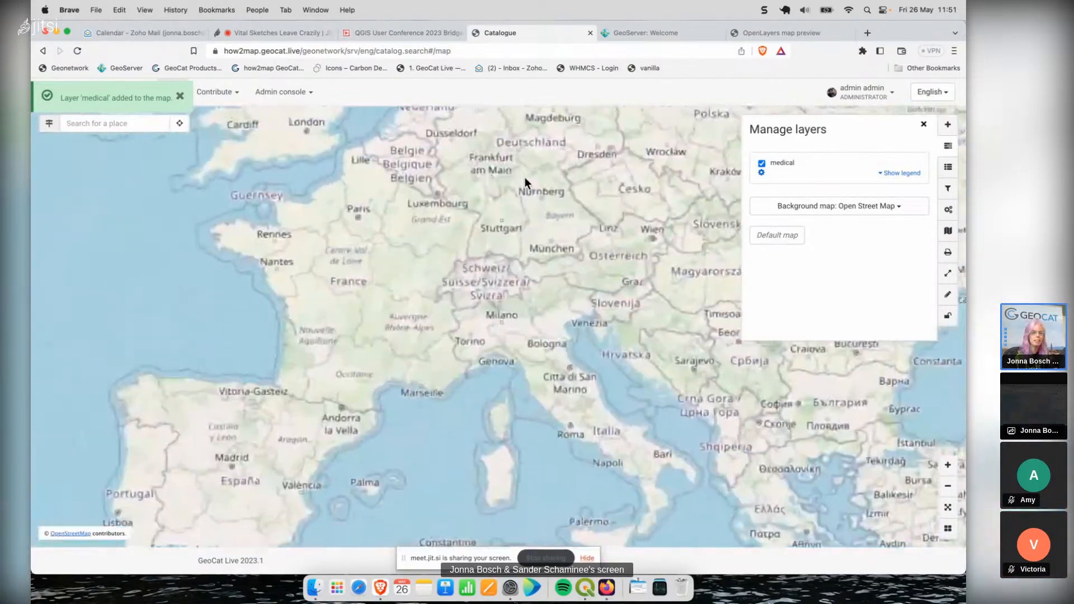
left_click_drag(524, 177, 472, 357)
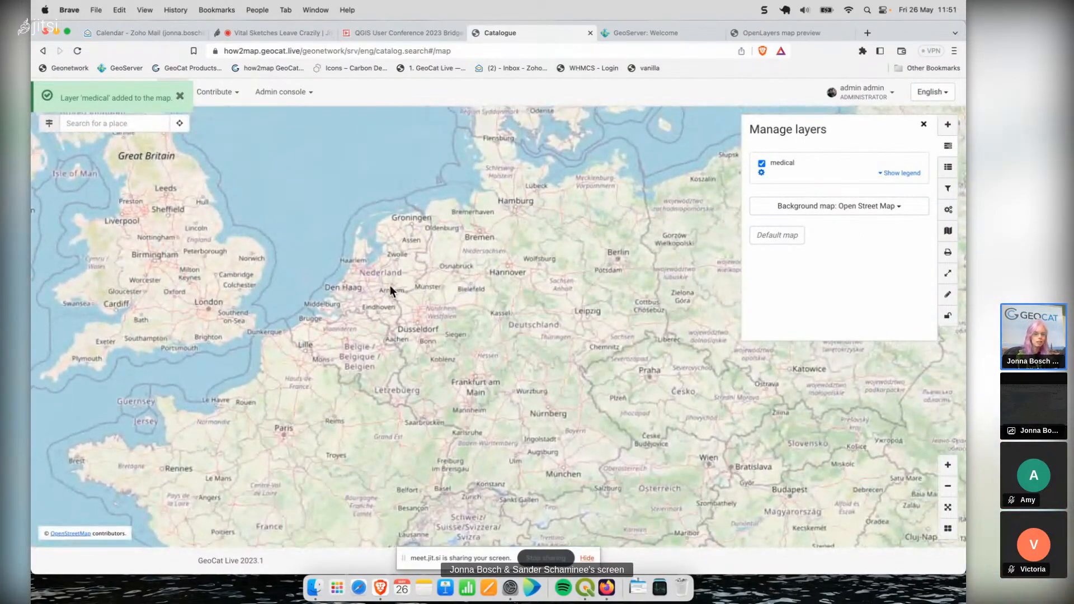
scroll(378, 289, "up", 4)
scroll(377, 289, "up", 5)
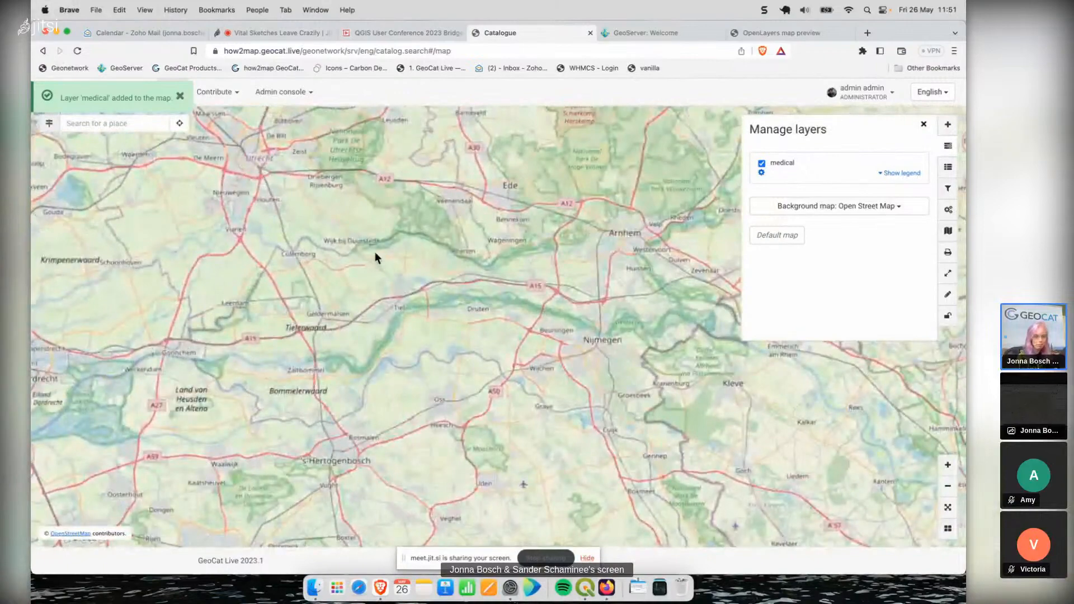
left_click_drag(375, 257, 400, 318)
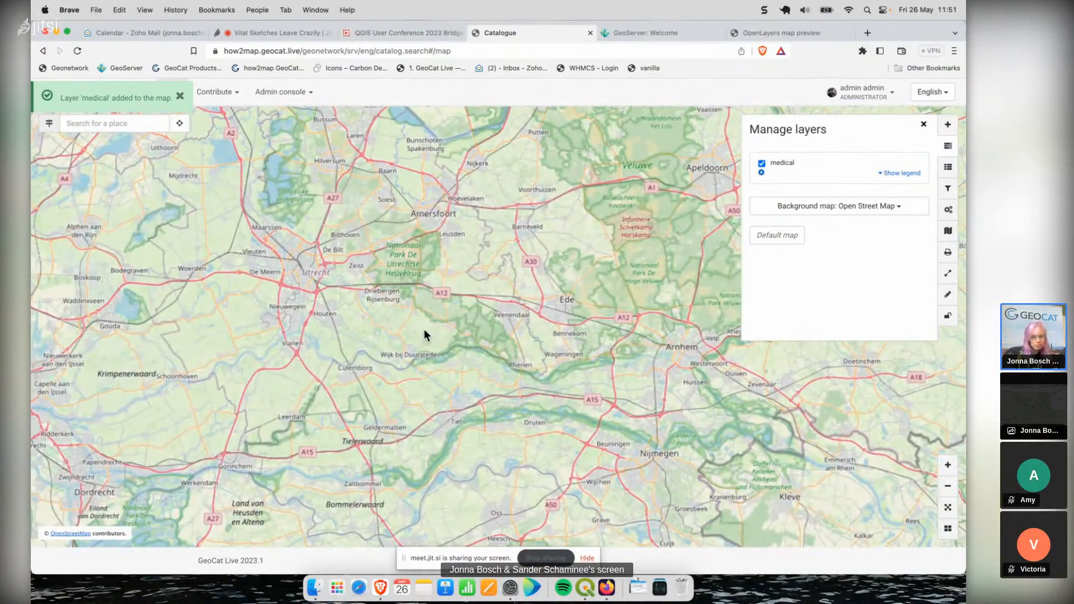
scroll(559, 320, "up", 3)
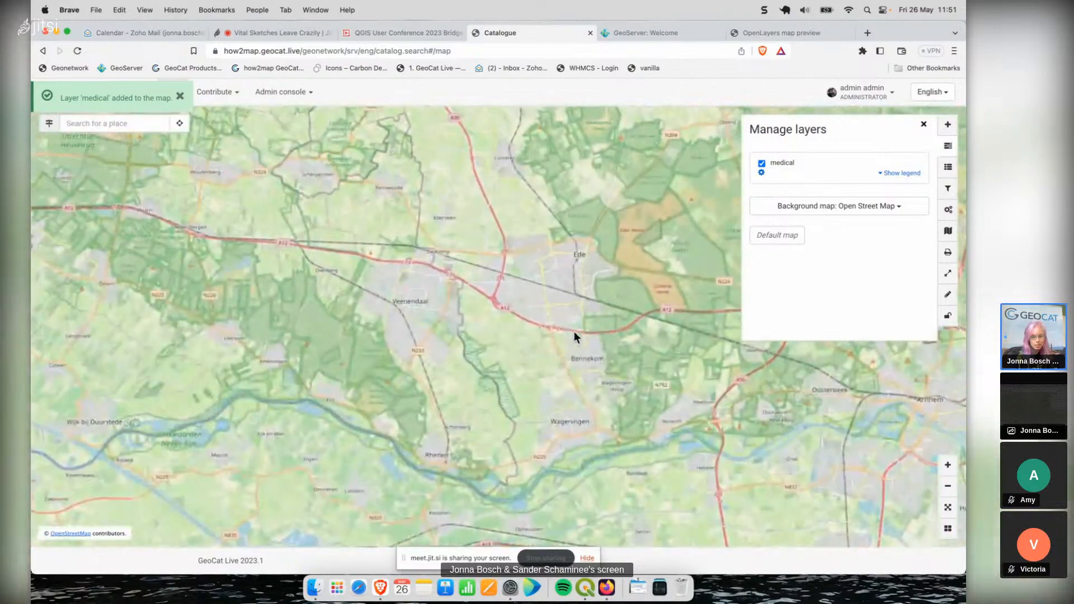
scroll(654, 351, "up", 3)
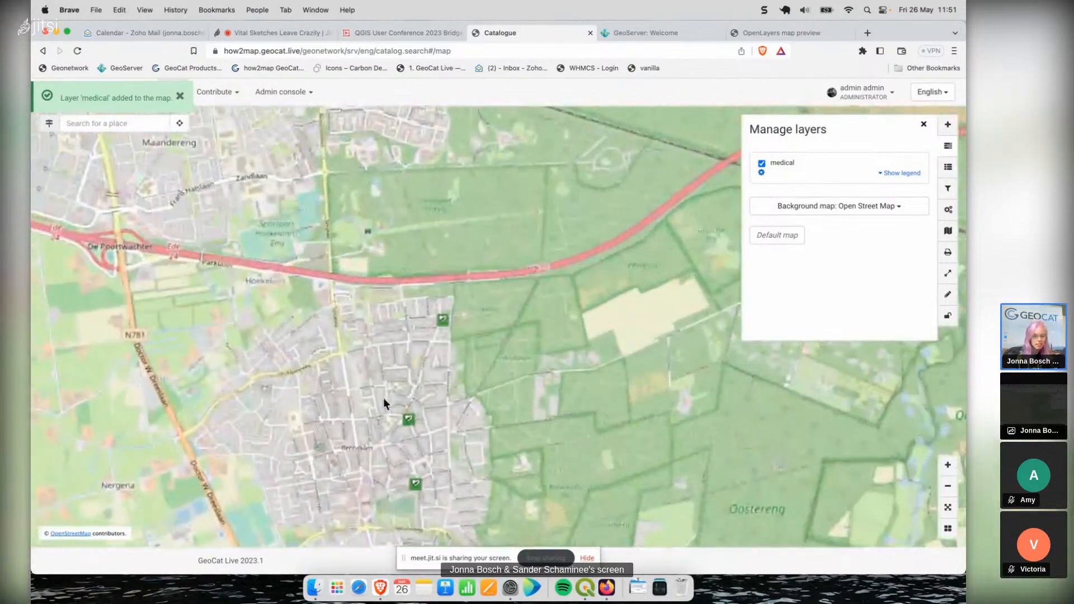
left_click_drag(381, 401, 388, 286)
scroll(381, 290, "up", 2)
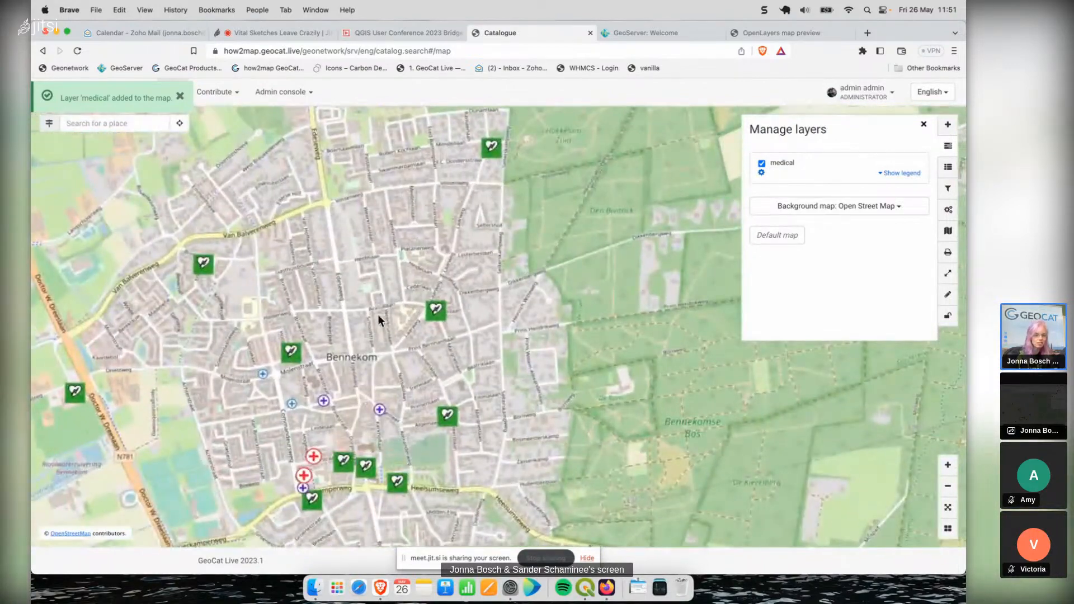
scroll(361, 317, "up", 2)
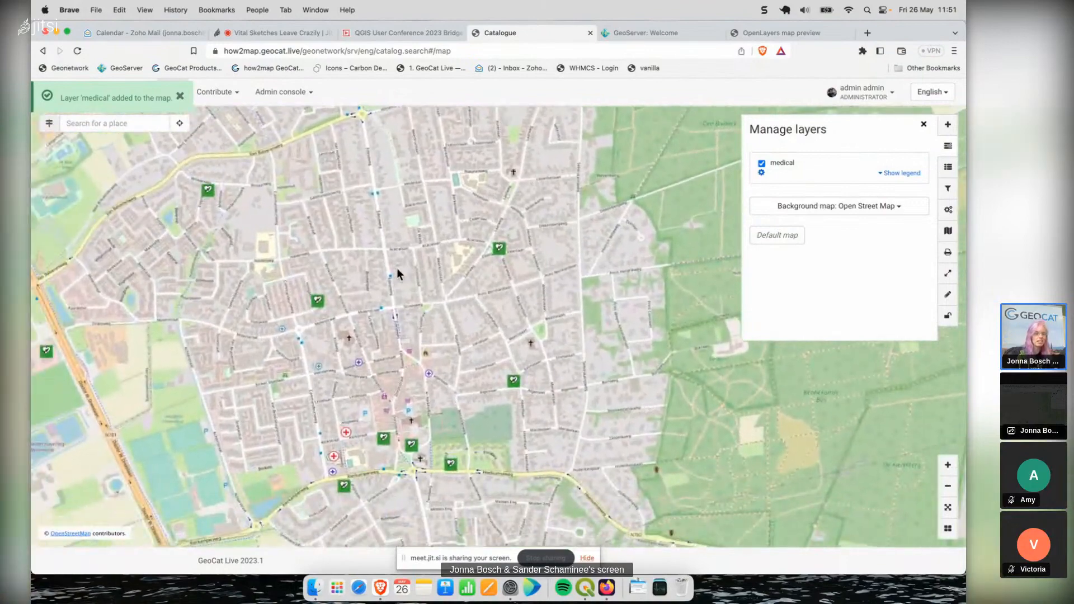
Step: Switch to GeoServer and search its layer preview list for "qgis"
left_click(672, 31)
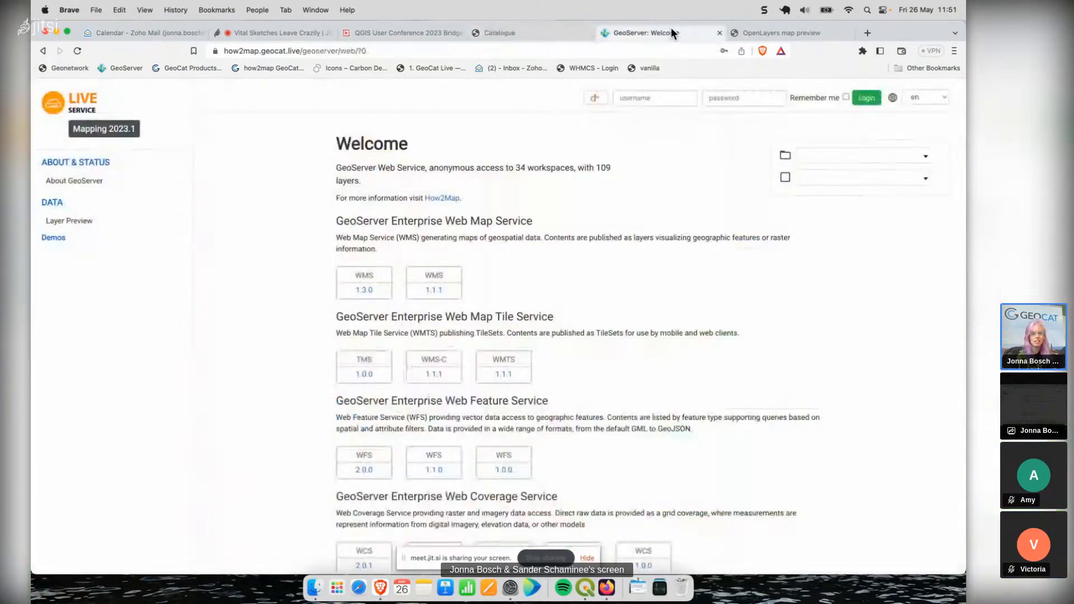
left_click(62, 223)
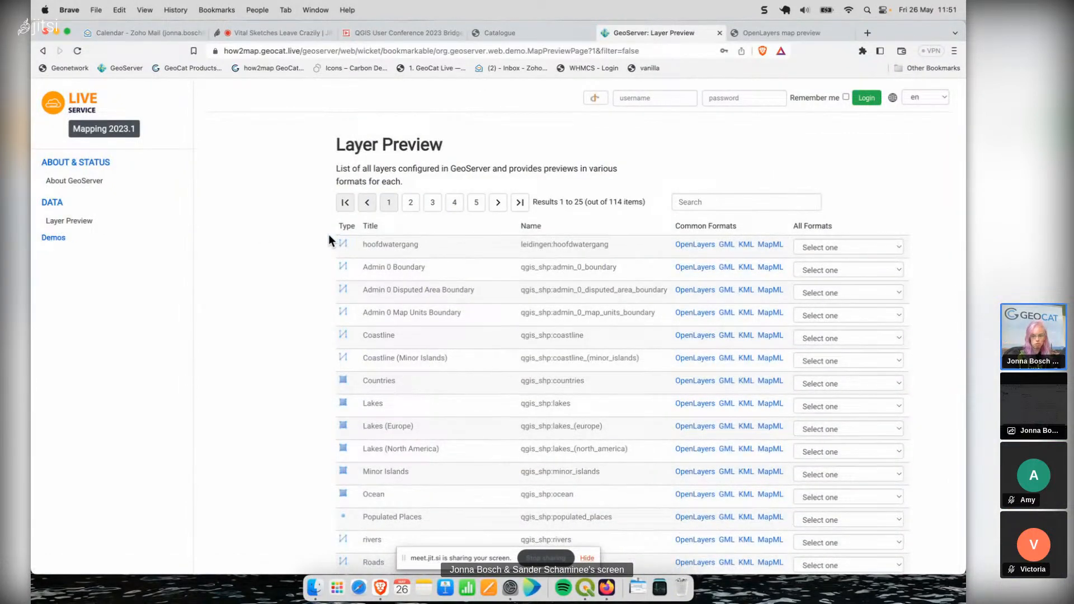
left_click(725, 202)
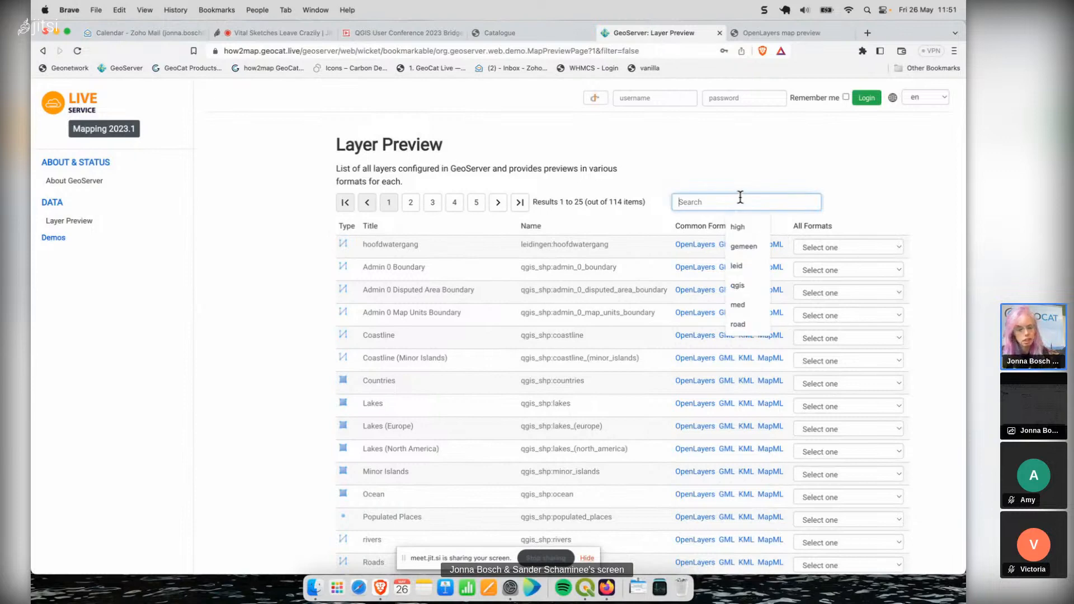
type("qgis")
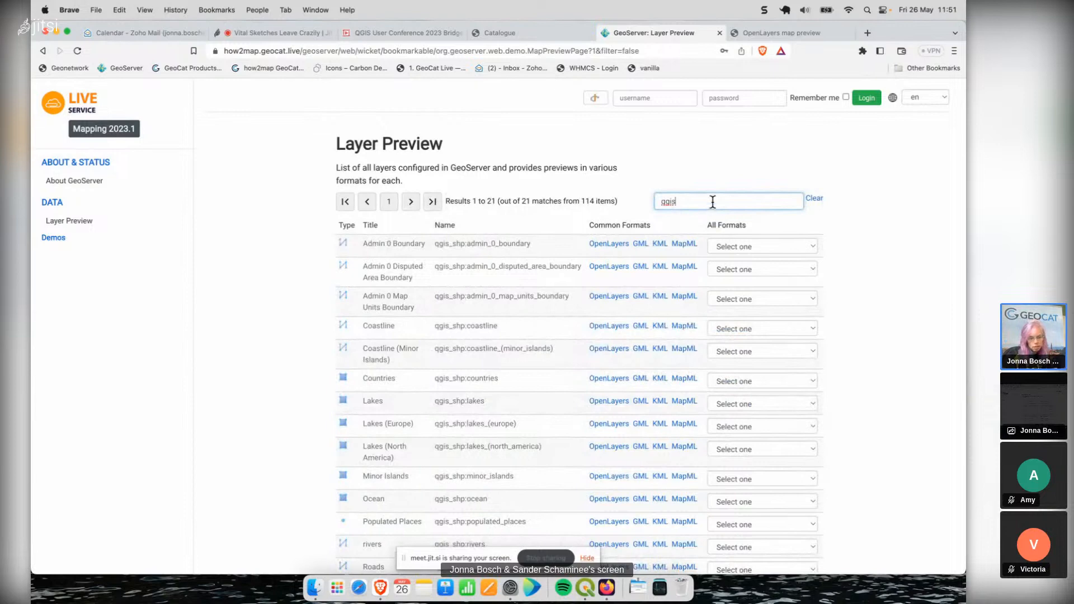
Step: Search the layer preview list for "medic", preview Demo_publish_QGIS:medical_amenities in OpenLayers, and return to the list
double_click(678, 201)
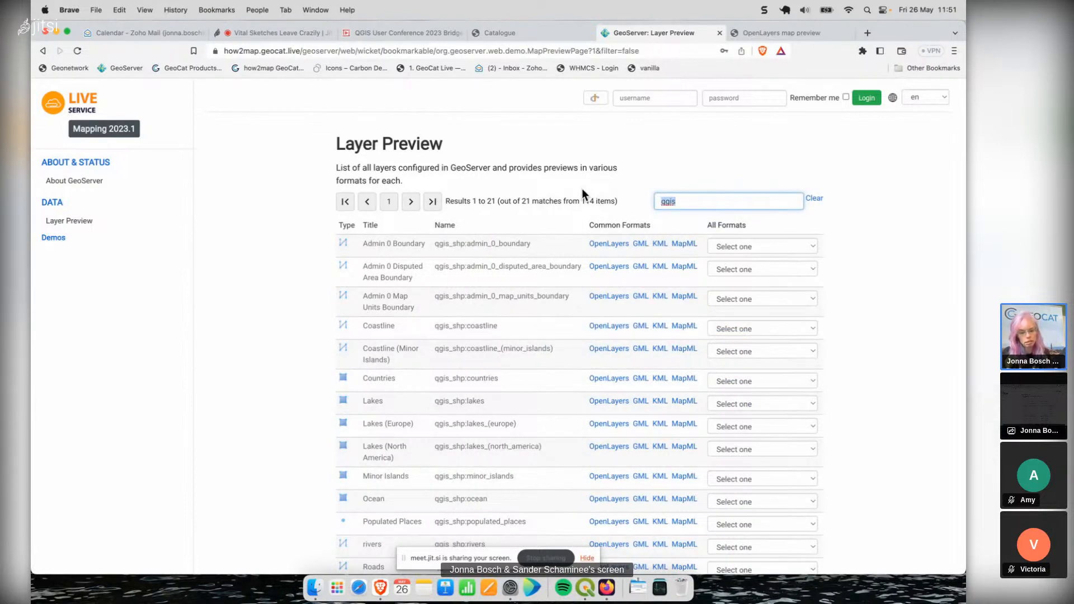
type("me")
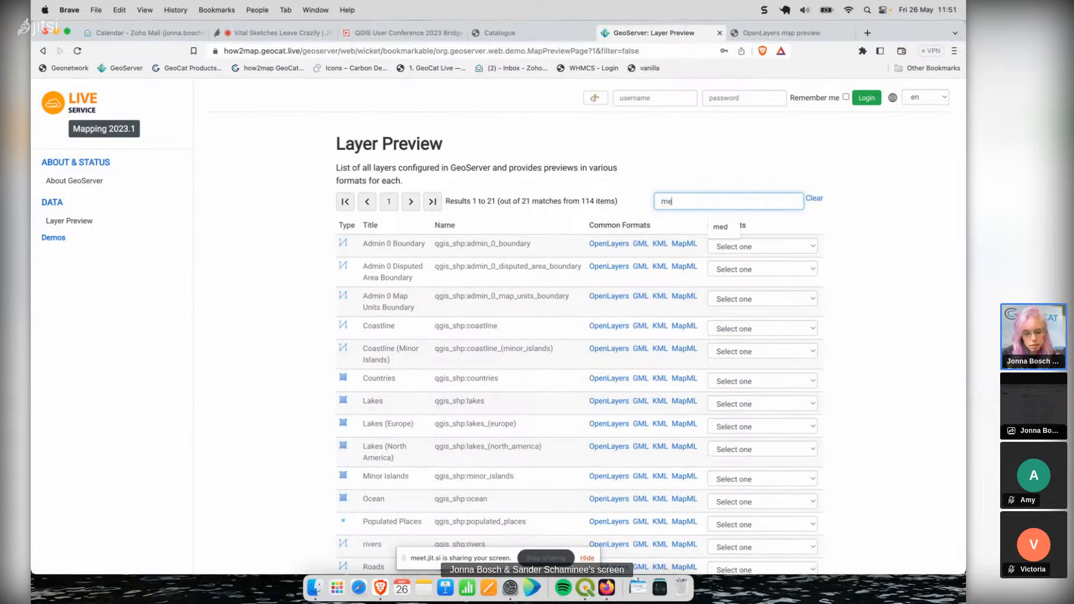
type("dic")
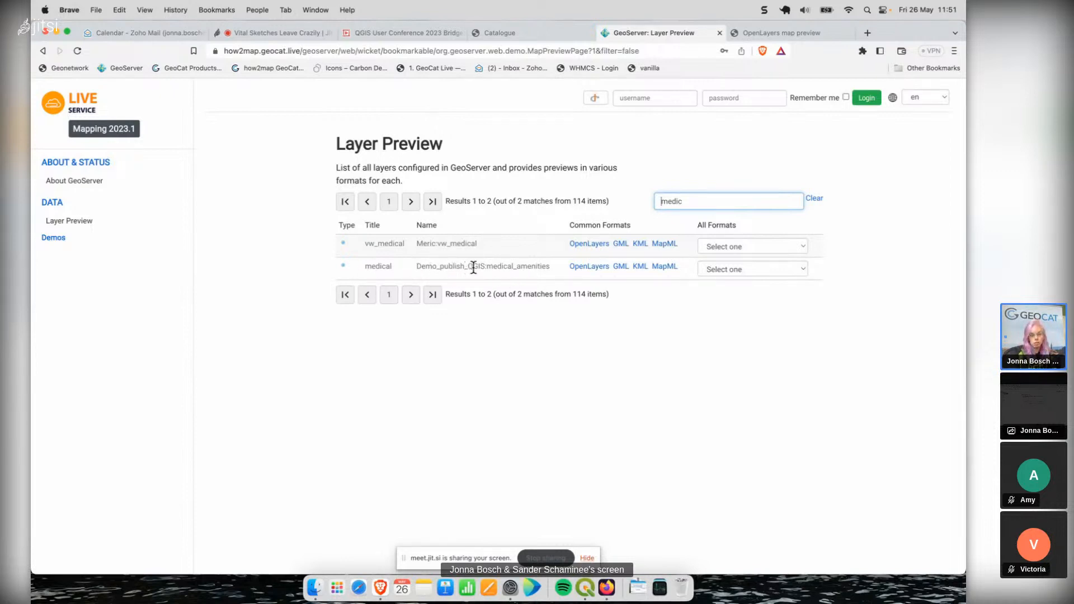
left_click(585, 270)
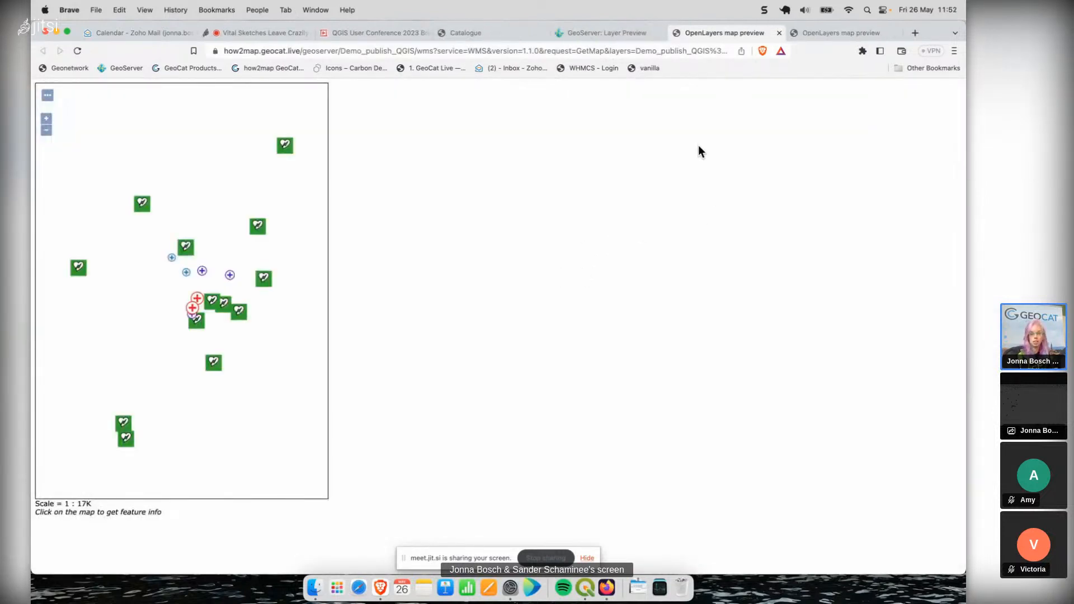
left_click(612, 32)
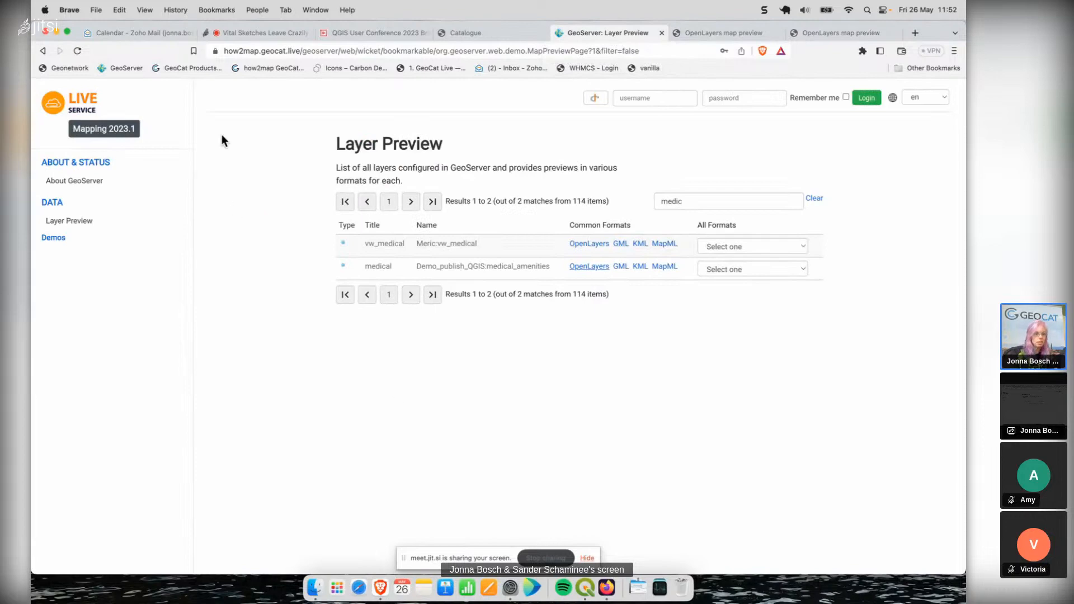
Step: Play the QGIS User Conference 2023 Bridge slideshow and go through its slides up to the Server panel slide
left_click(356, 31)
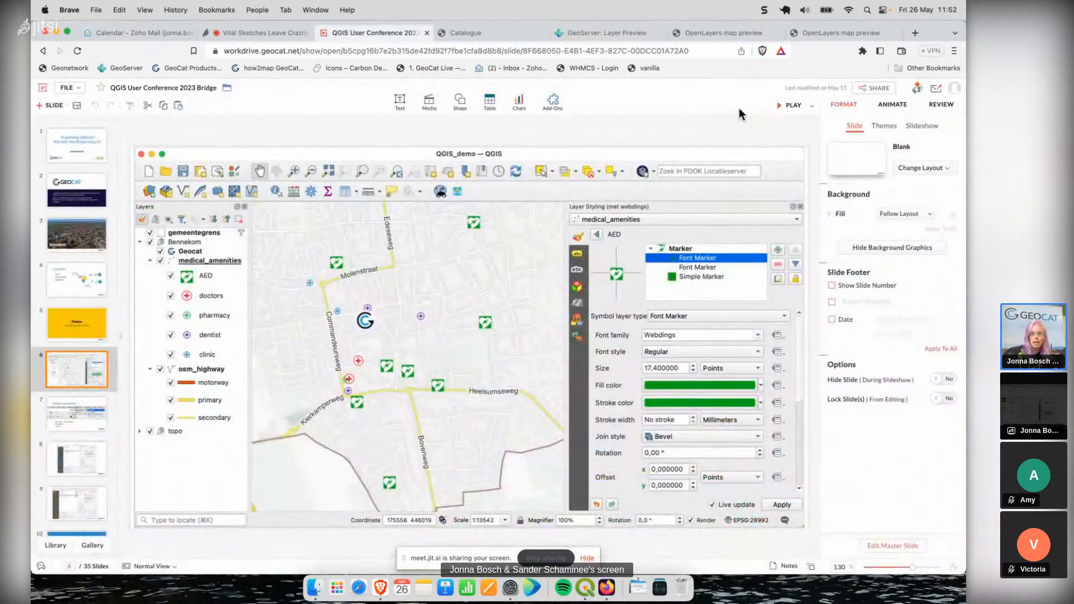
left_click(785, 107)
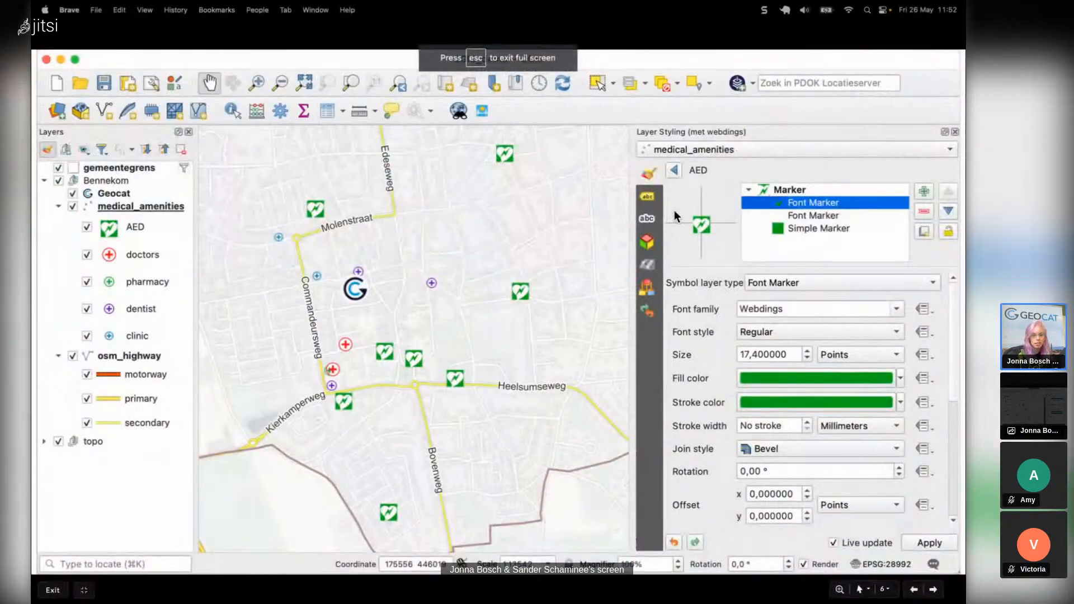
key("Right")
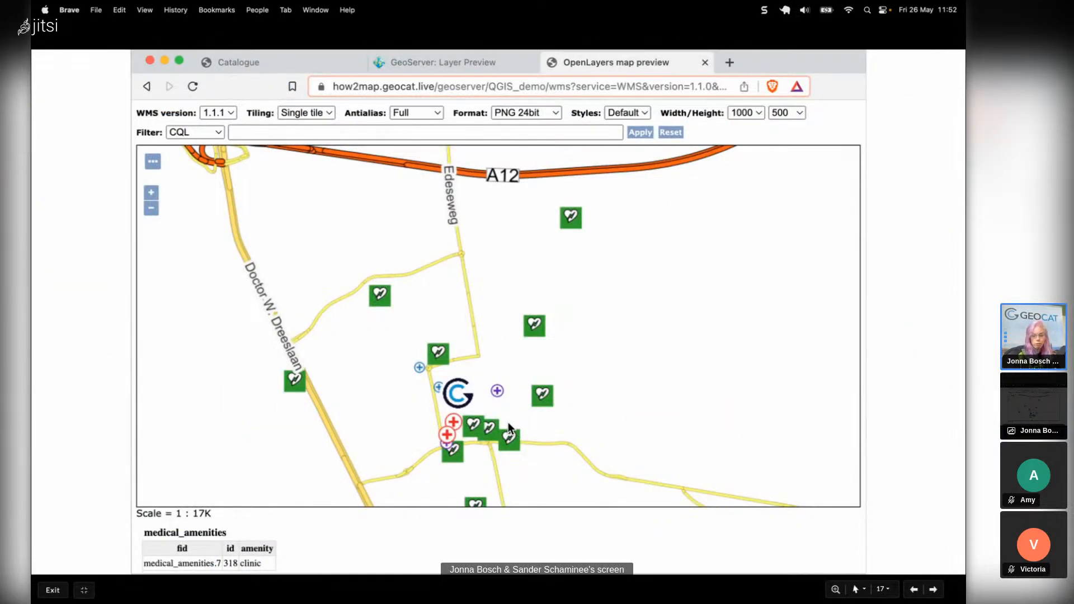
key("Left")
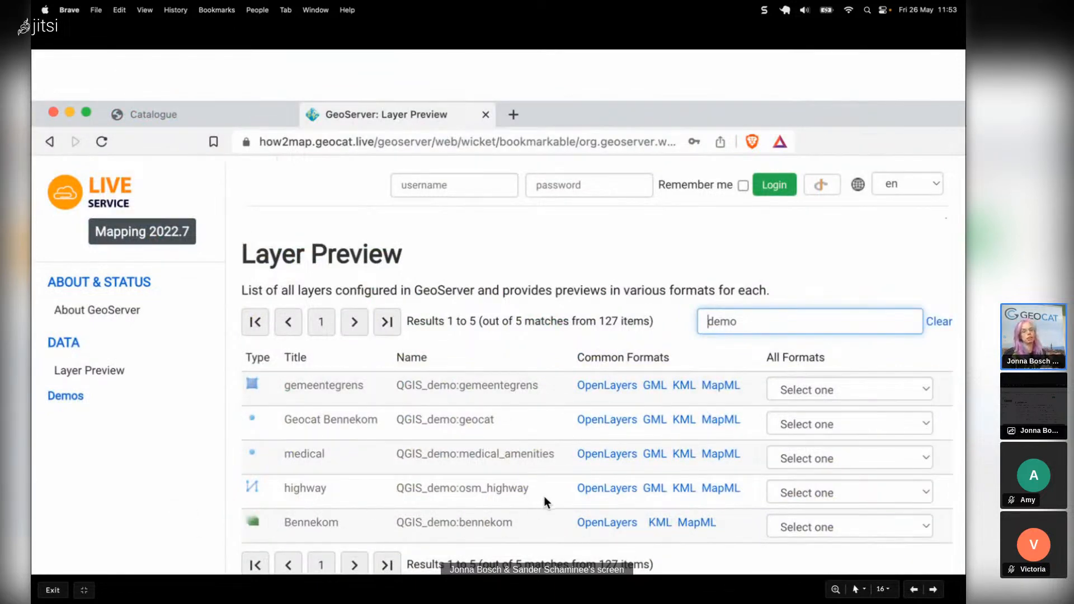
left_click(565, 471)
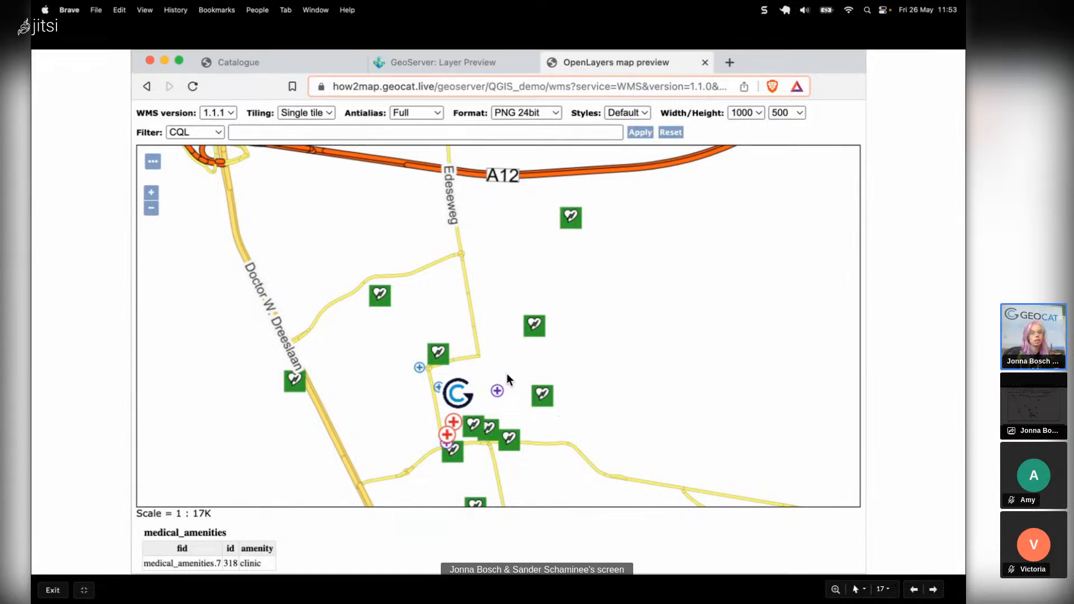
key("Right")
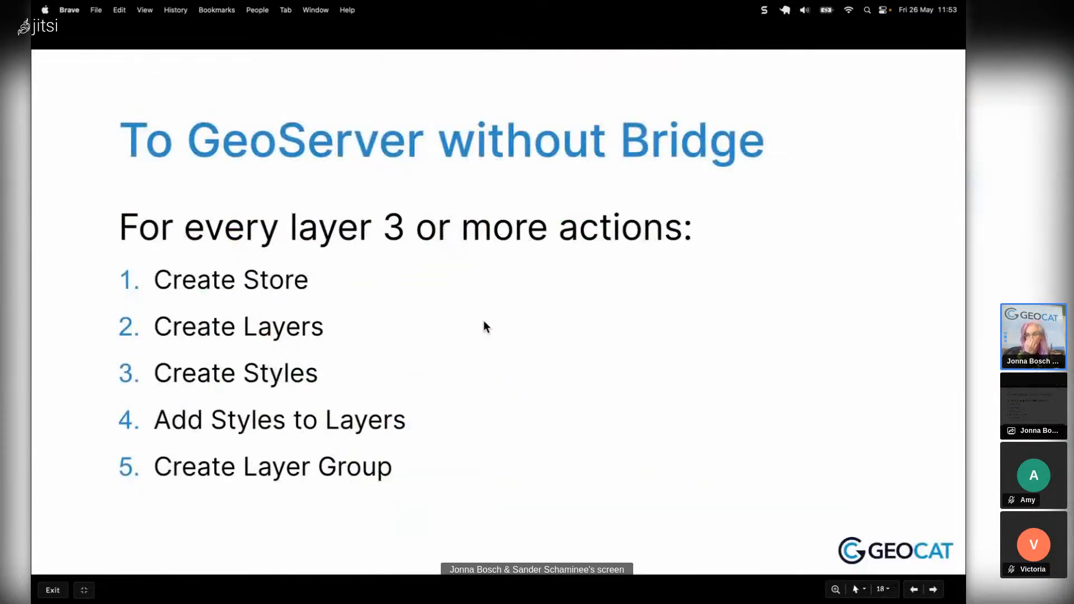
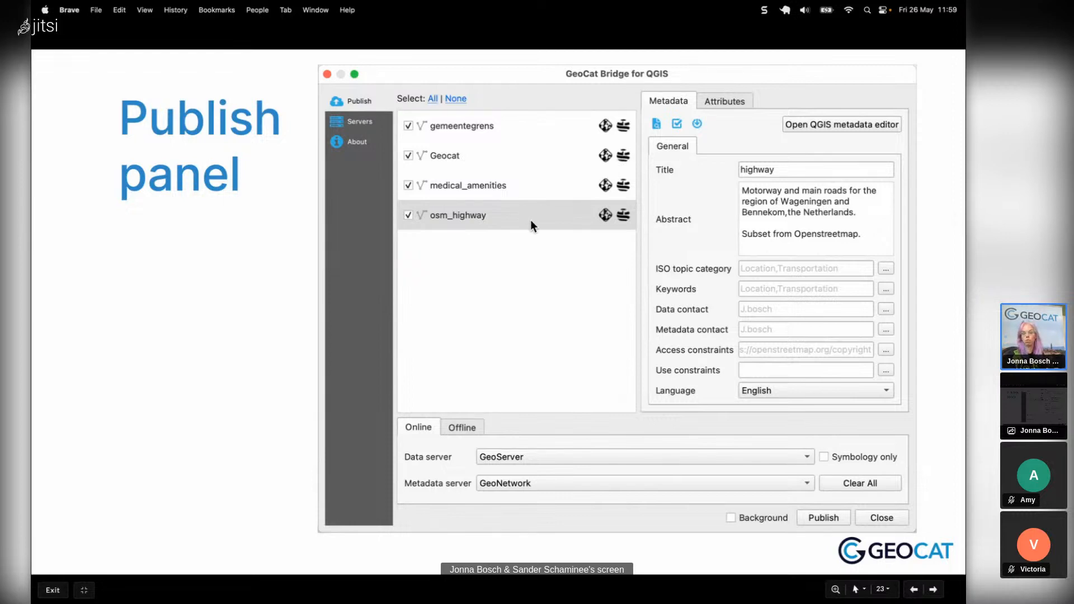
key("Right")
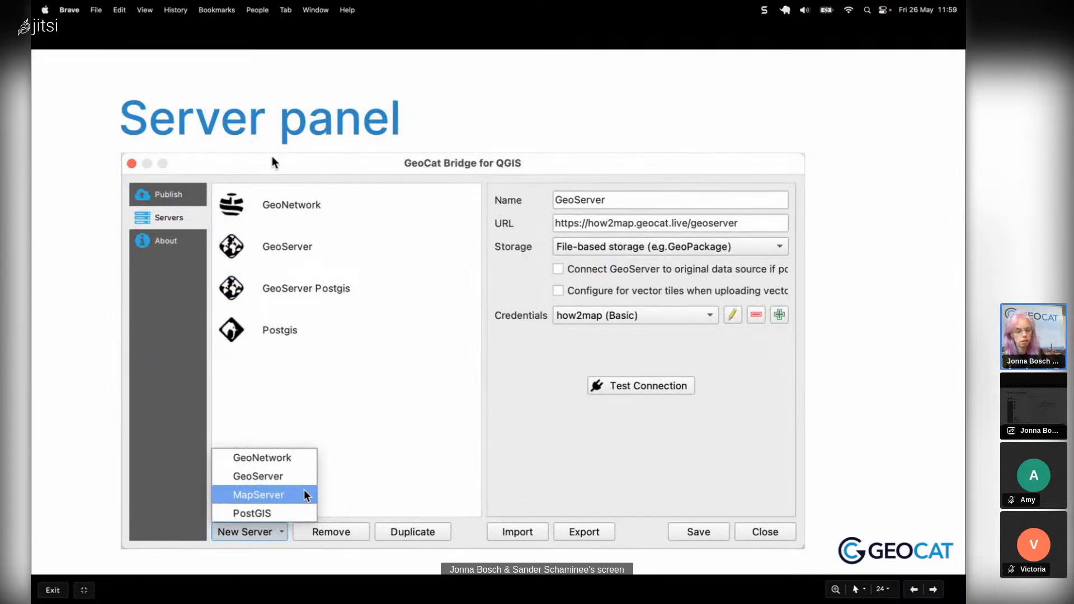
Step: Switch to QGIS and review the osm_highway layer's categories, keywords, access and links in the QGIS metadata editor, widening the URL column
key("super+Tab")
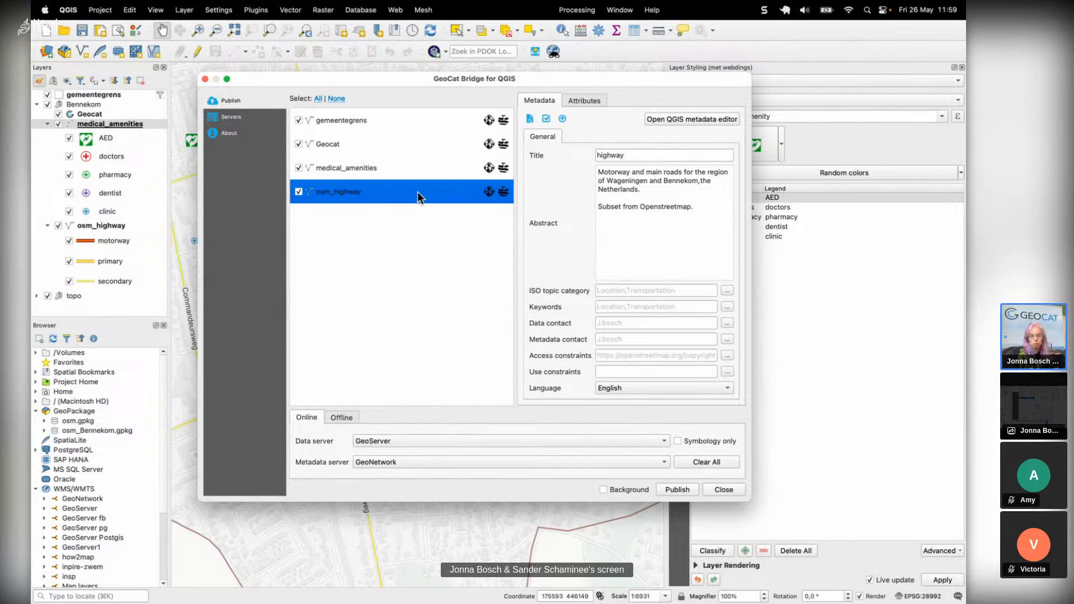
left_click(663, 118)
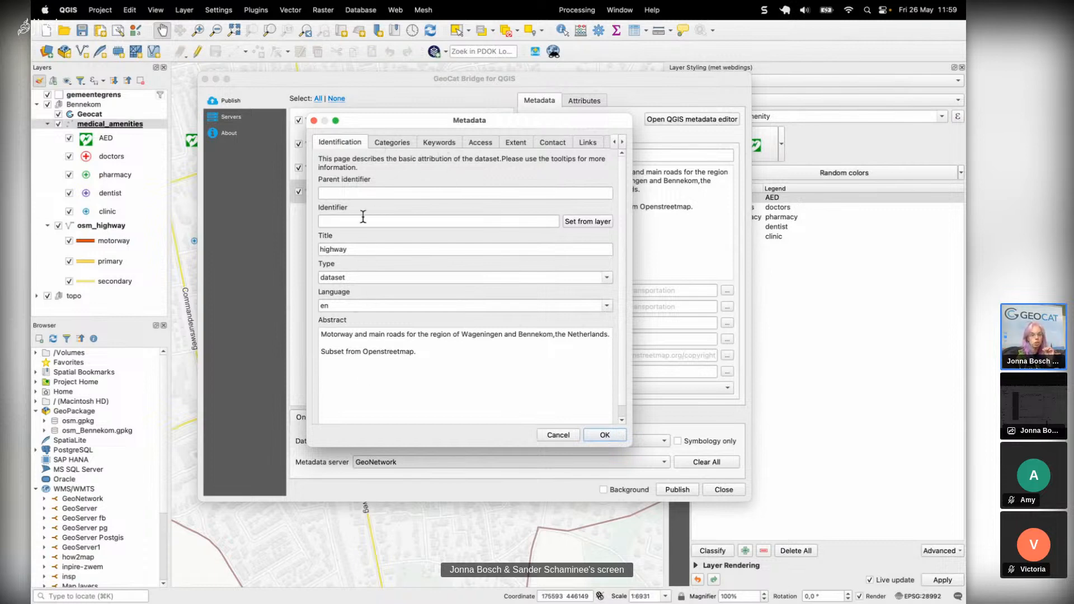
left_click(382, 144)
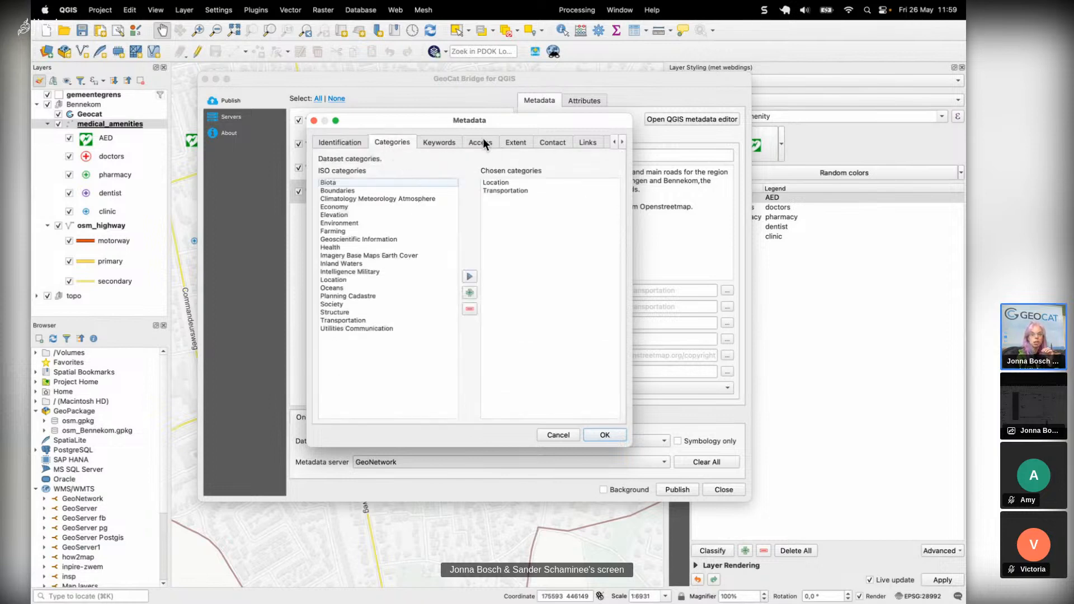
left_click(435, 142)
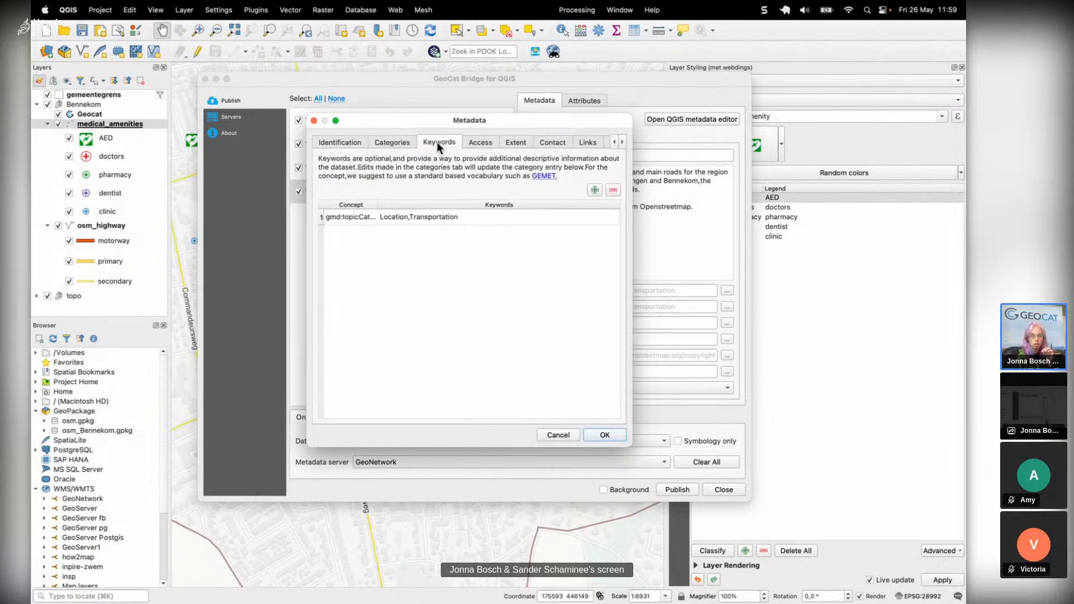
left_click(485, 140)
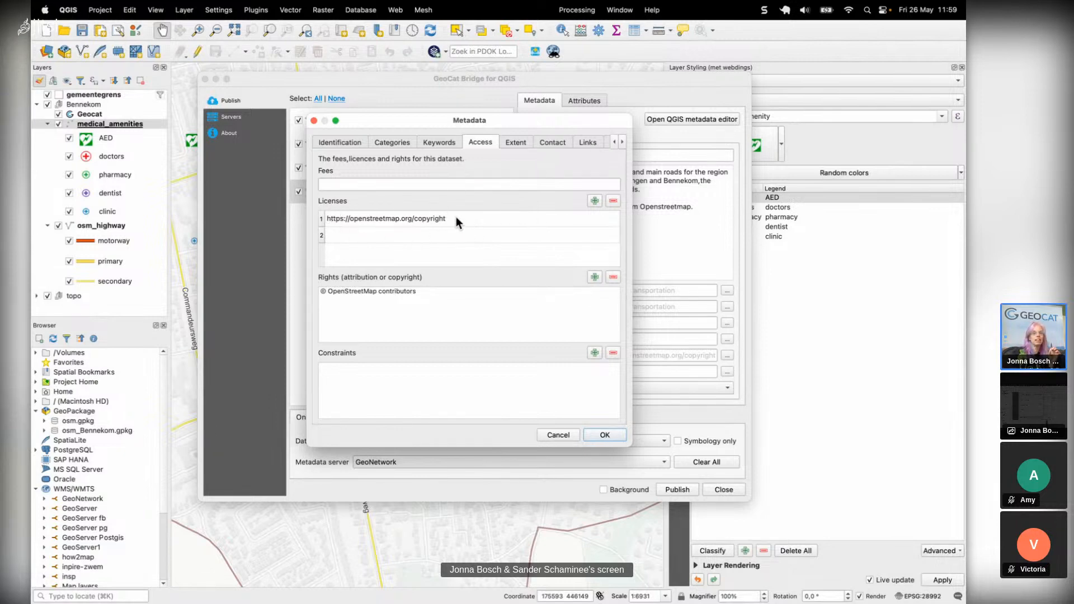
left_click(585, 142)
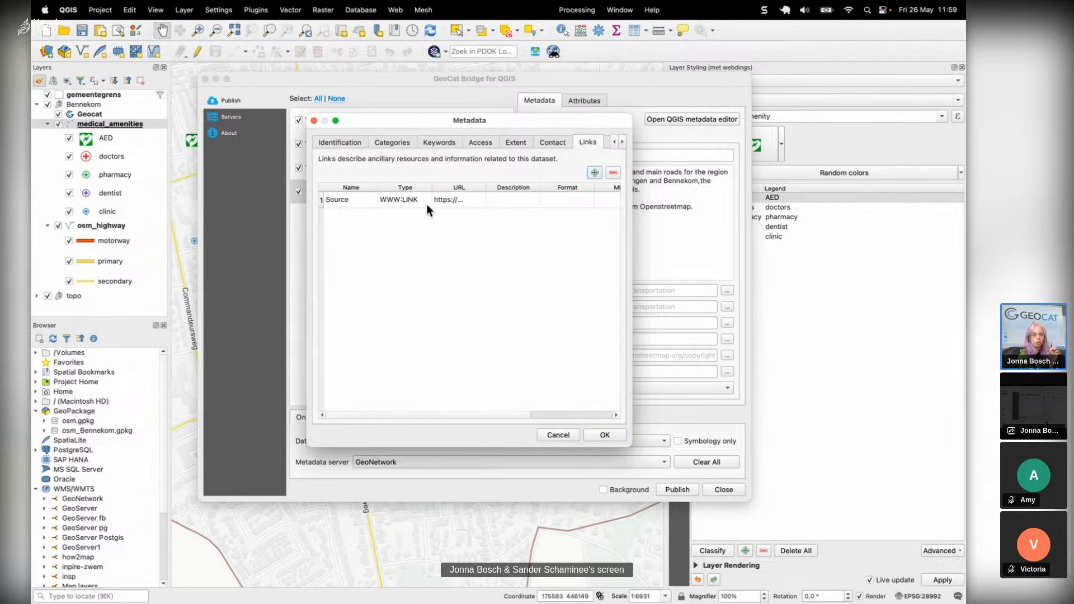
left_click_drag(487, 187, 598, 188)
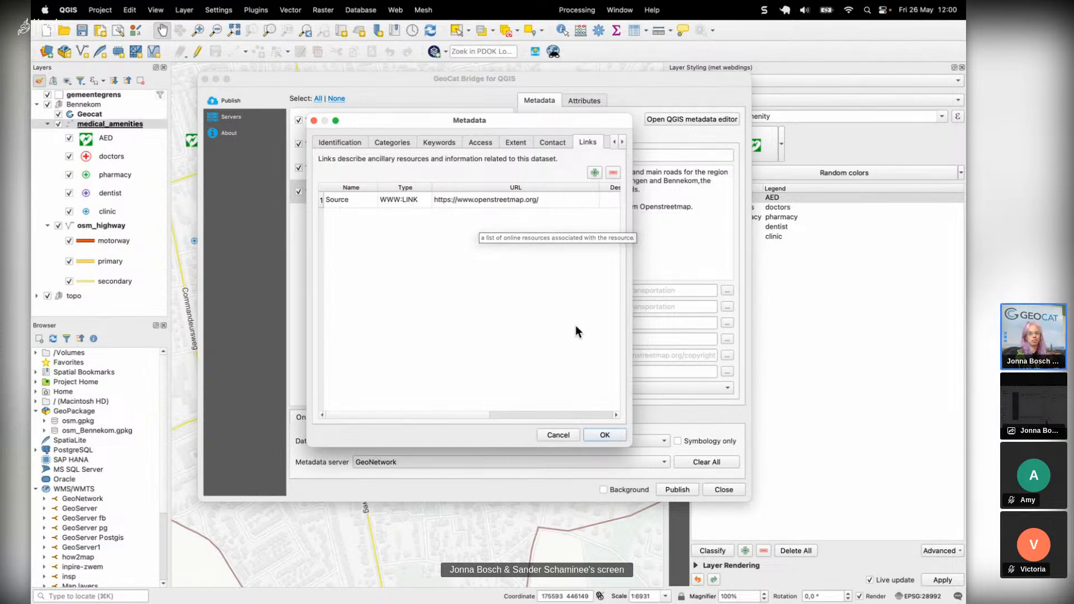
left_click(606, 435)
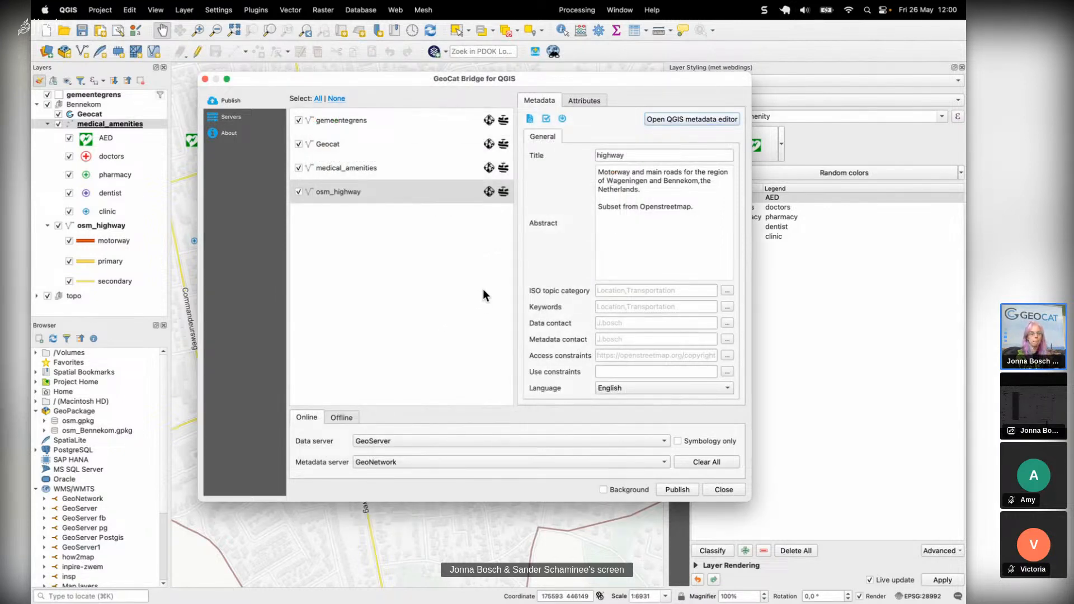
Step: Review the GeoNetwork and GeoServer connection settings in Bridge, including the saved credentials, and test the GeoServer connection
left_click(229, 117)
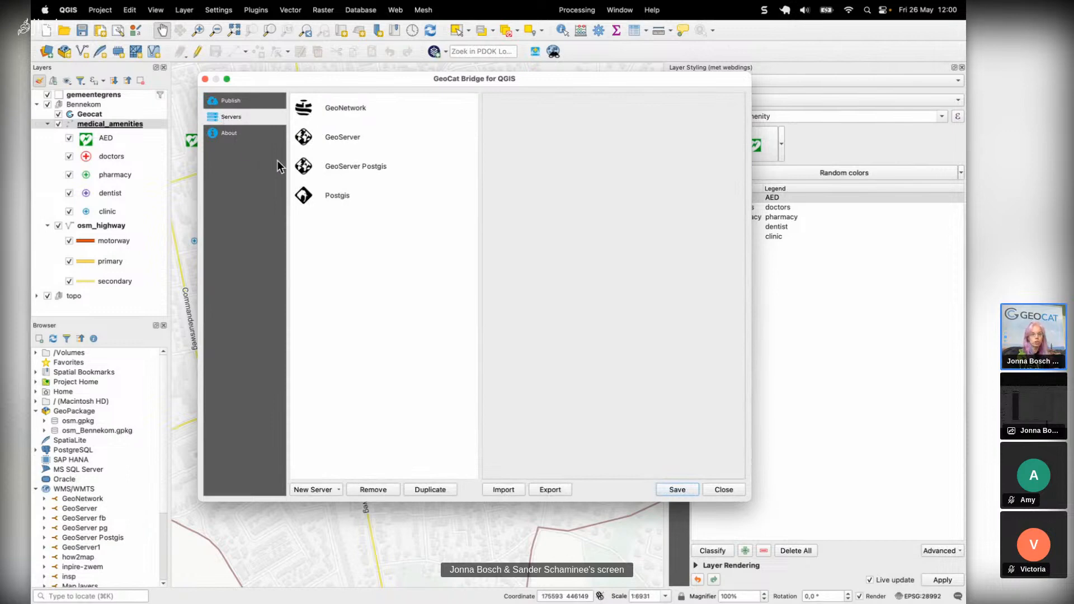
left_click(346, 109)
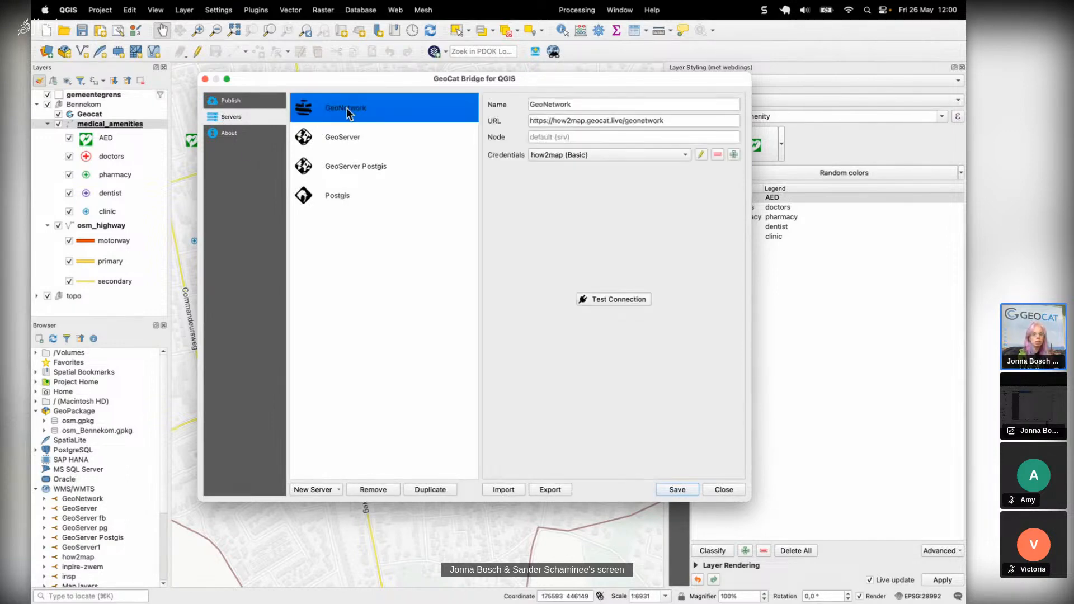
left_click(348, 136)
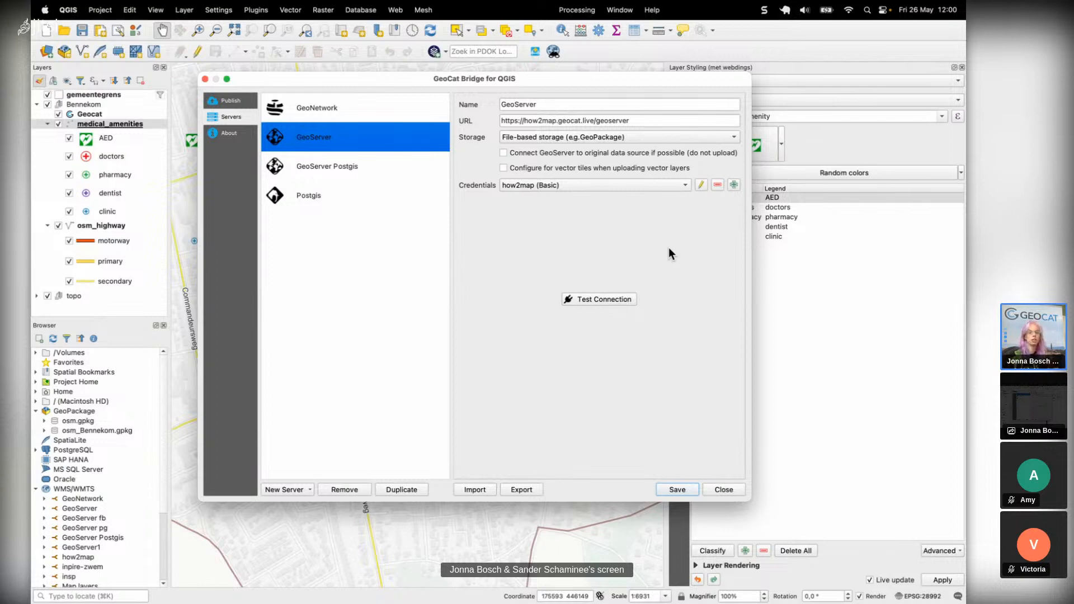
left_click(684, 185)
left_click(576, 185)
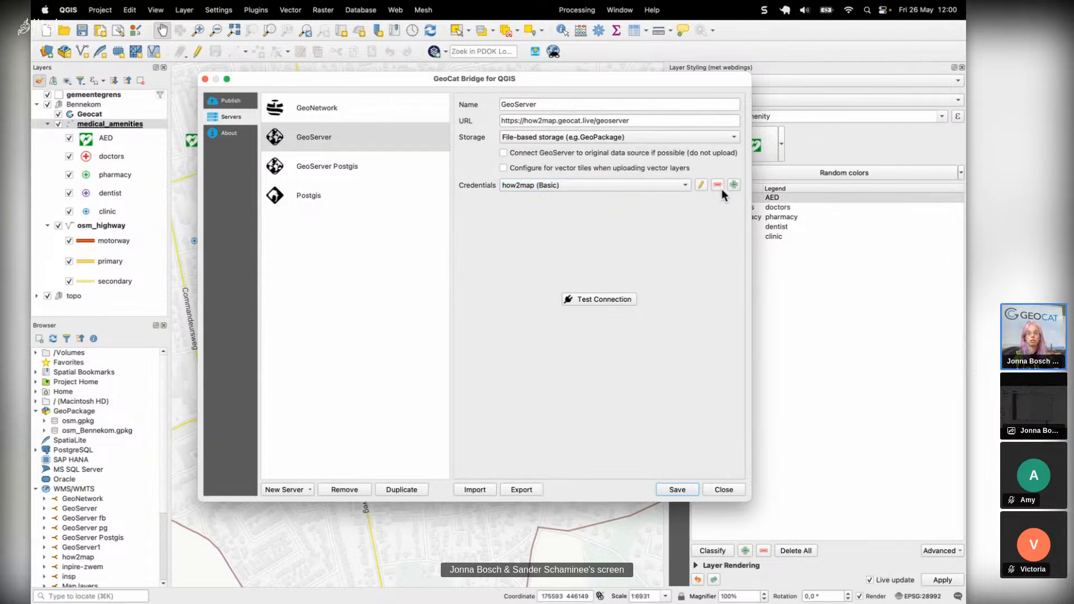
left_click(611, 298)
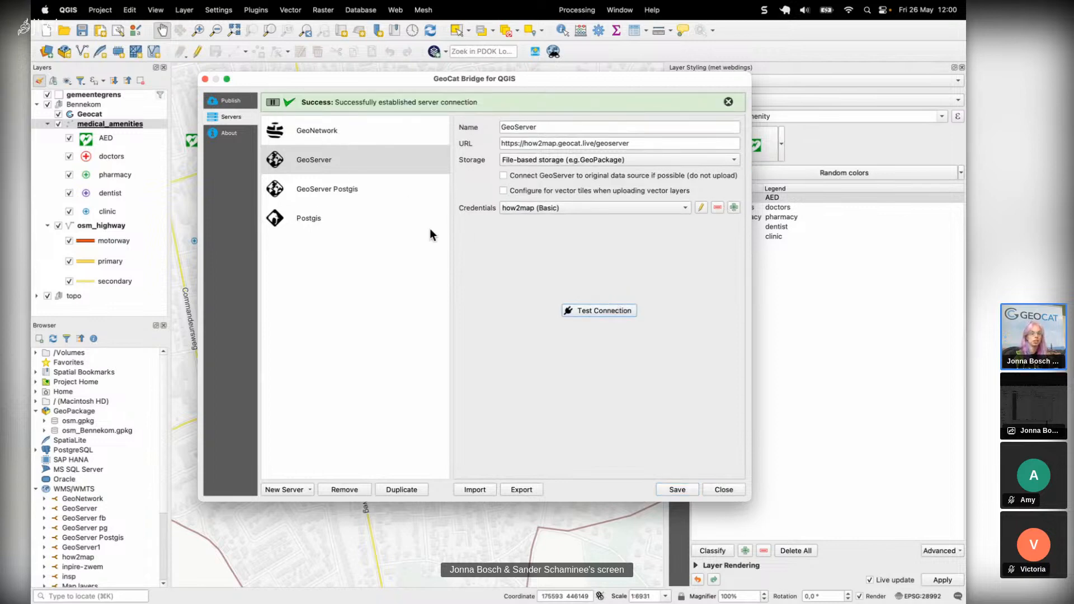
left_click(319, 401)
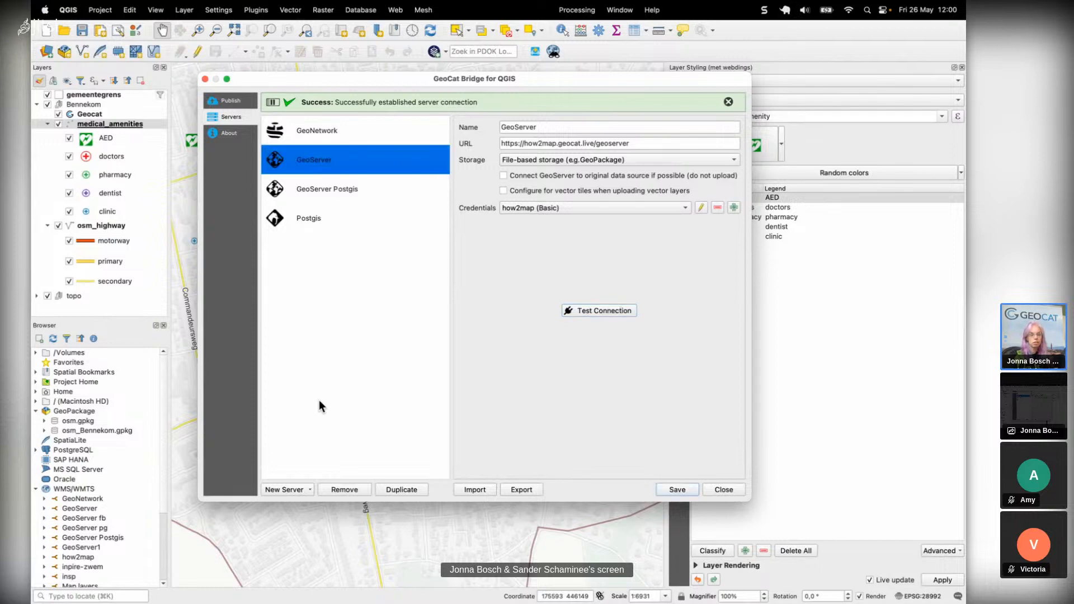
Step: Examine the available new server types, the GeoServer storage options and the GeoServer Postgis connection settings
left_click(307, 490)
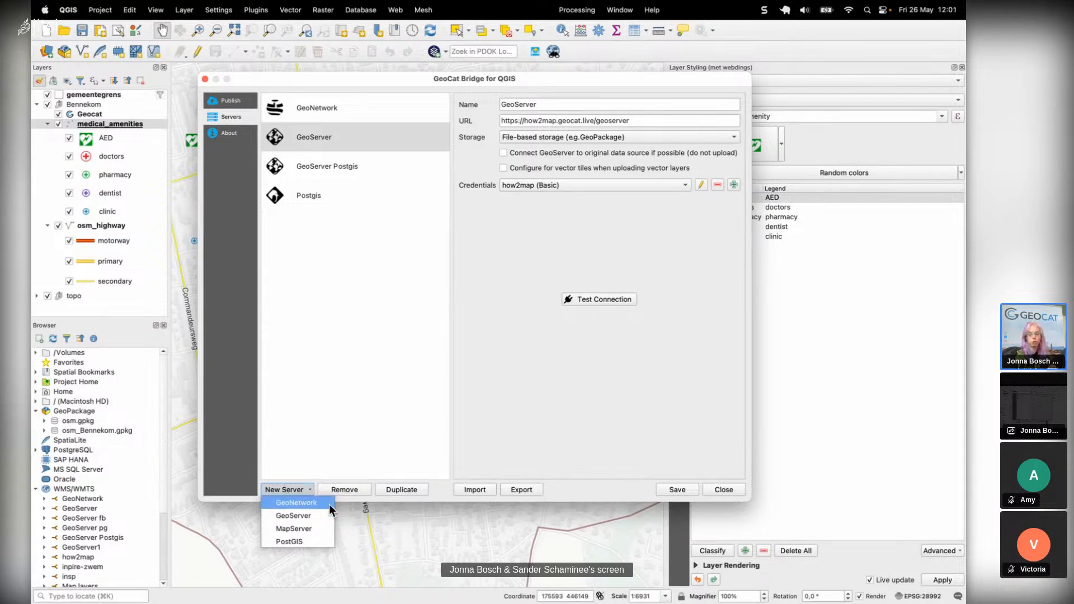
left_click(347, 391)
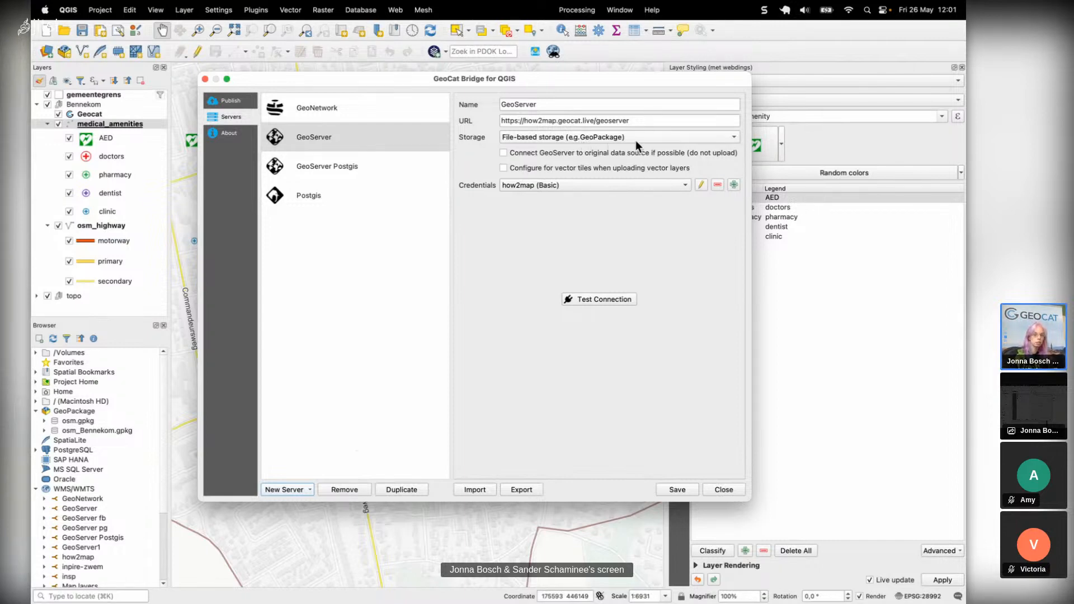
left_click(340, 166)
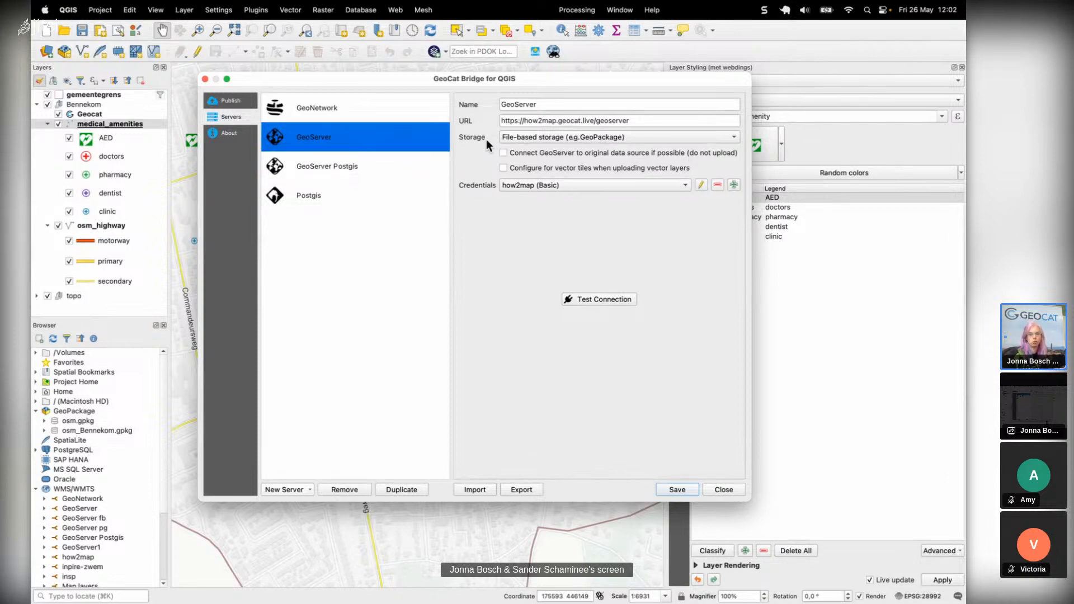
left_click(565, 139)
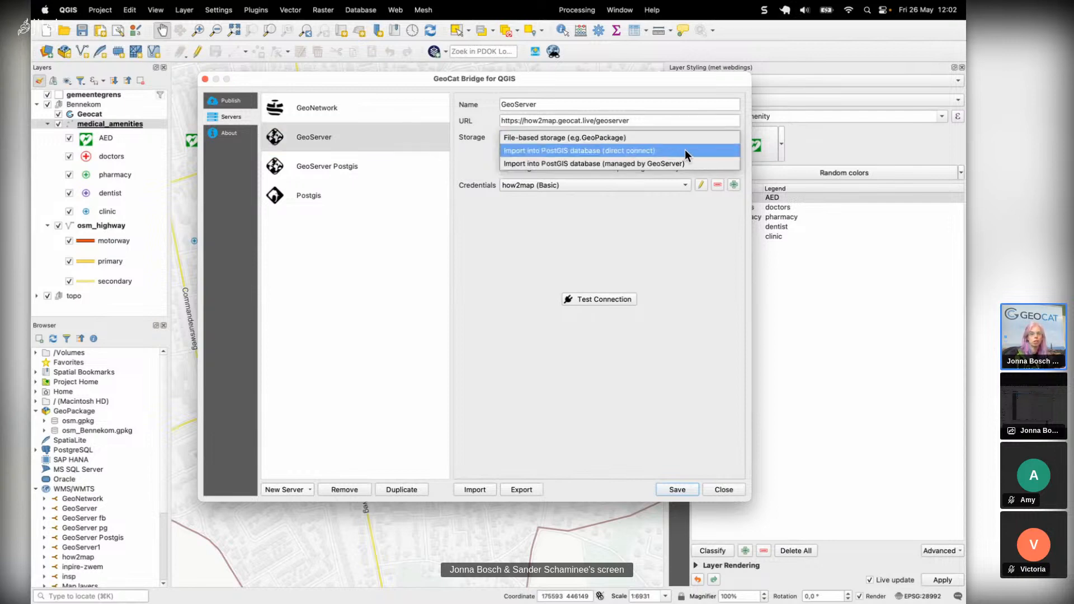
left_click(380, 163)
left_click(358, 165)
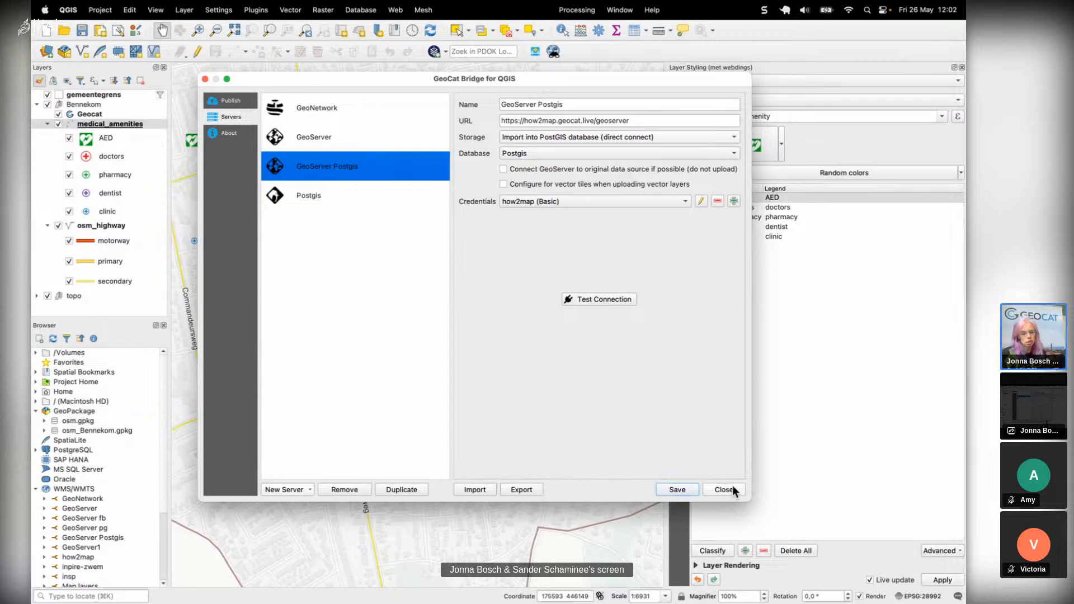
key("super+Tab")
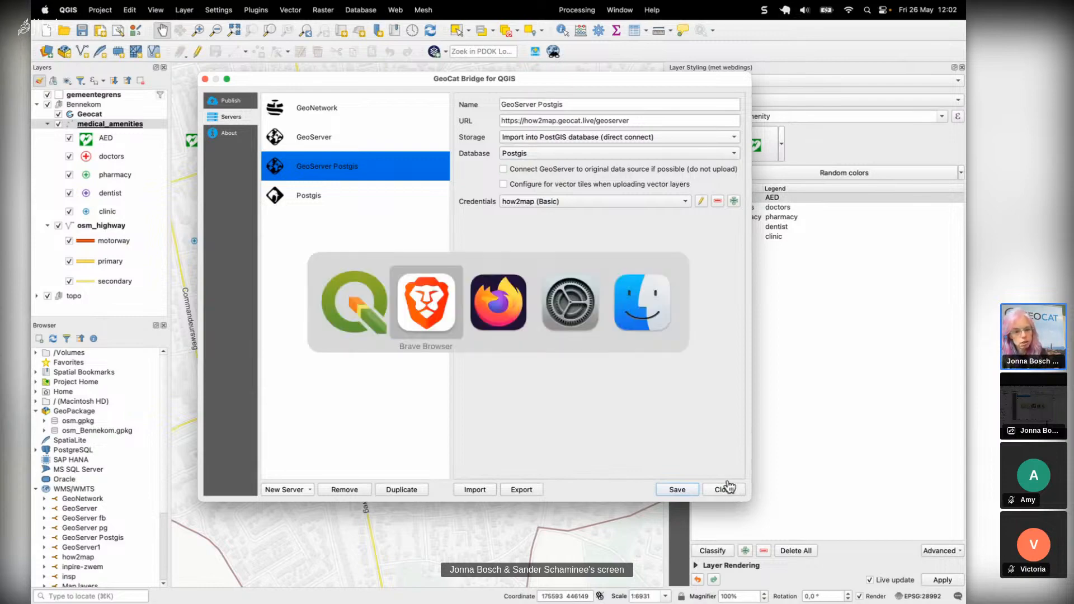
key("super+Tab")
key("super+Tab")
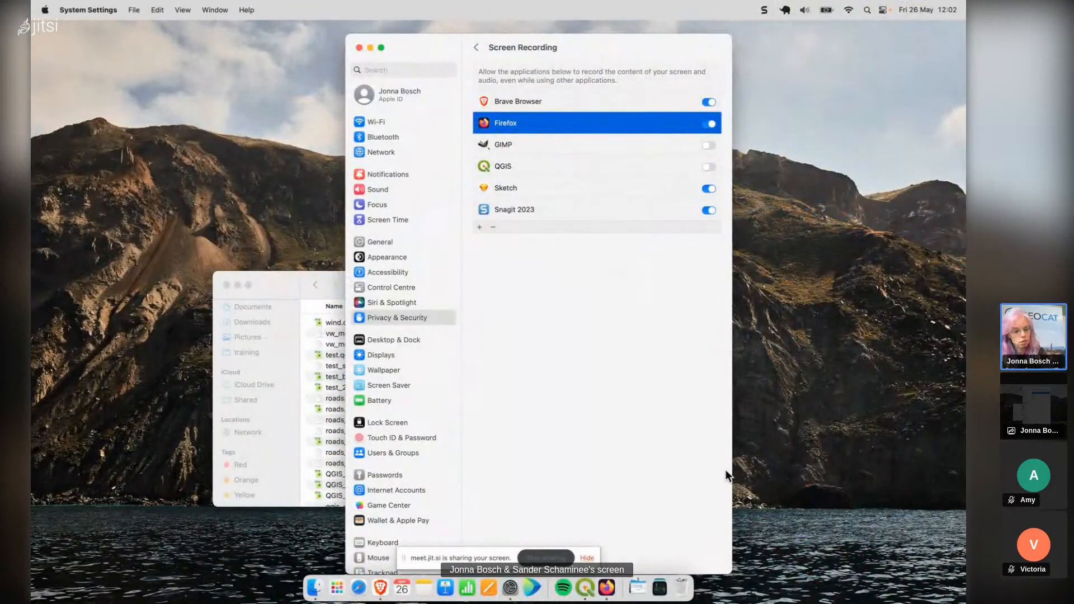
key("super+Tab")
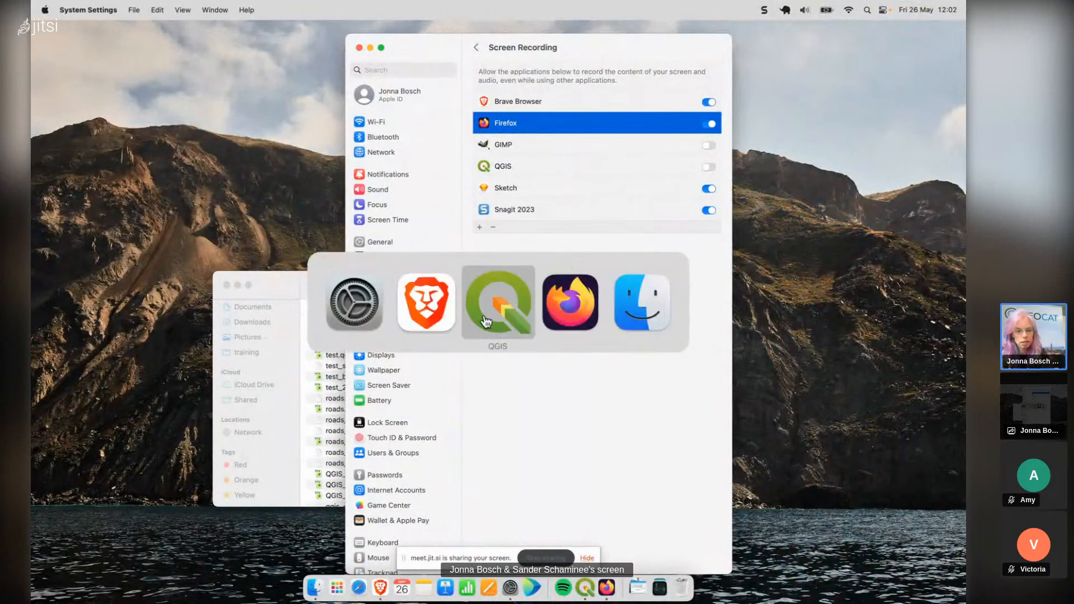
left_click(450, 303)
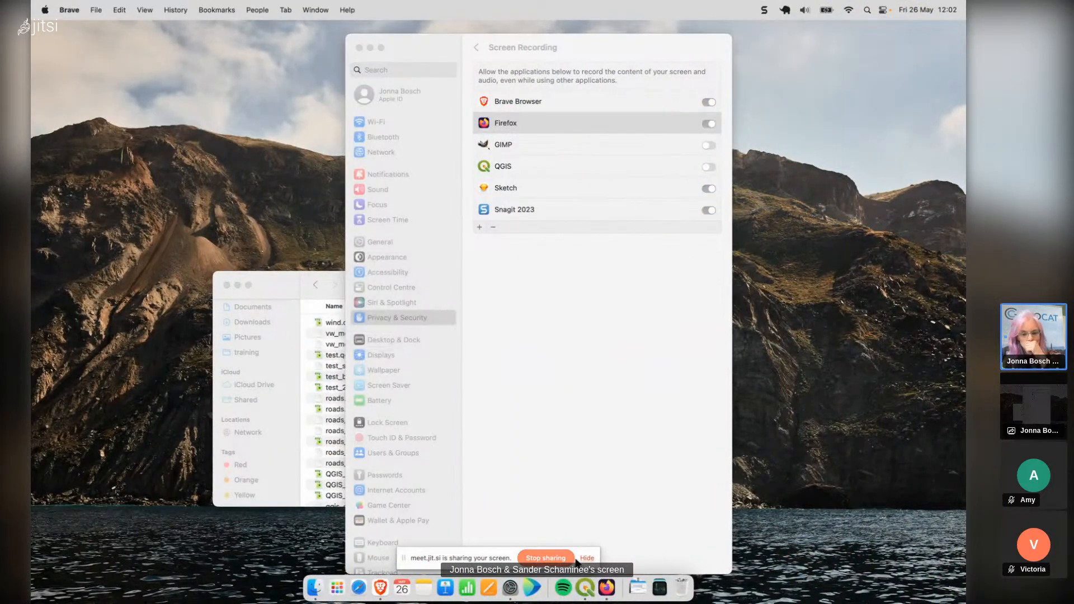
left_click(183, 240)
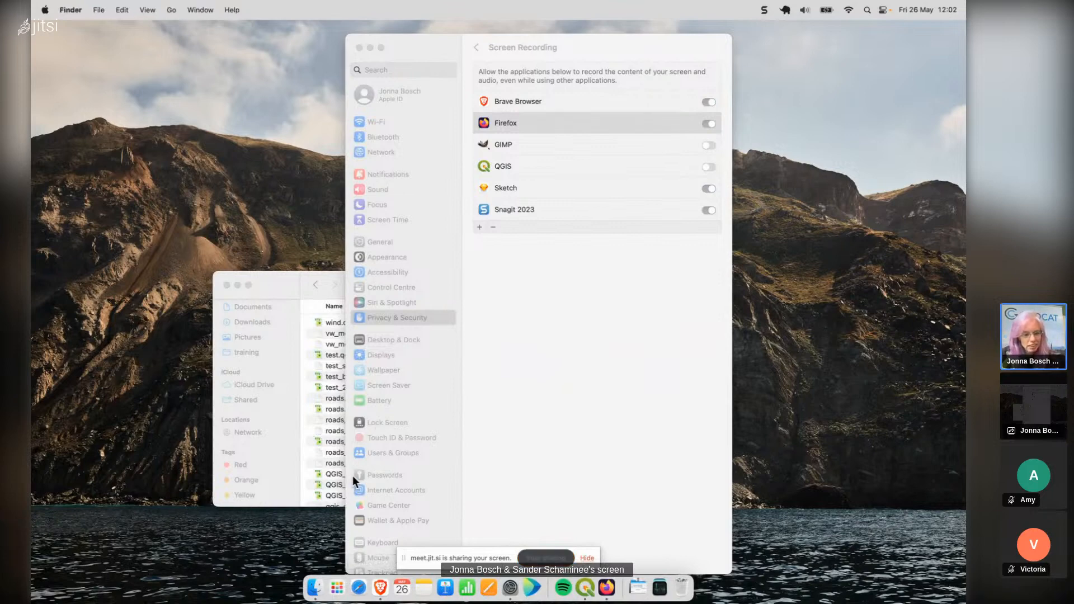
left_click(385, 588)
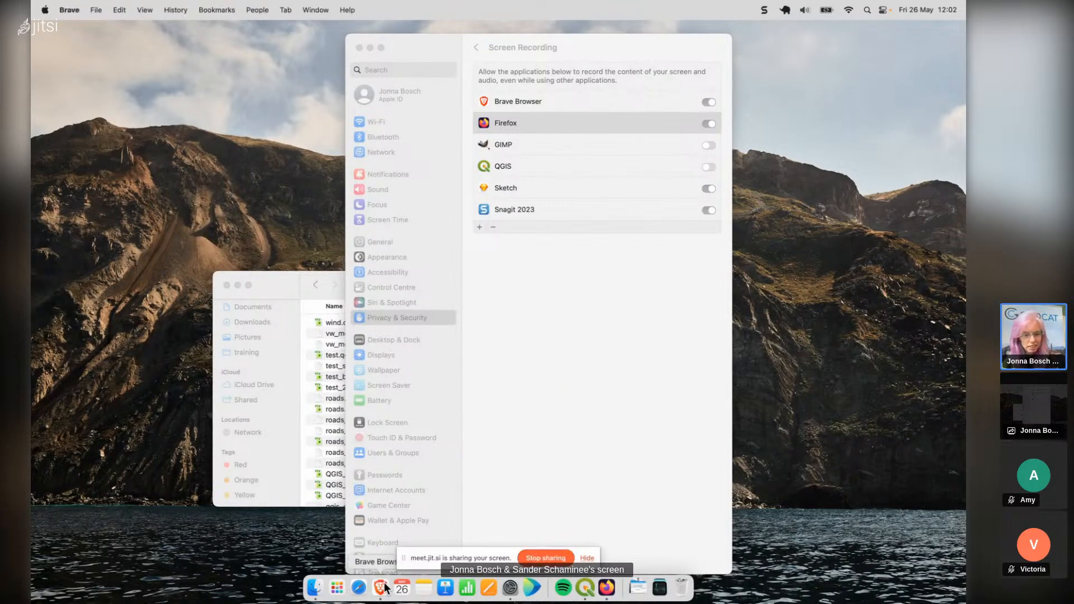
Step: Hide the screen-sharing notice and close the System Settings window
left_click(587, 558)
left_click(570, 47)
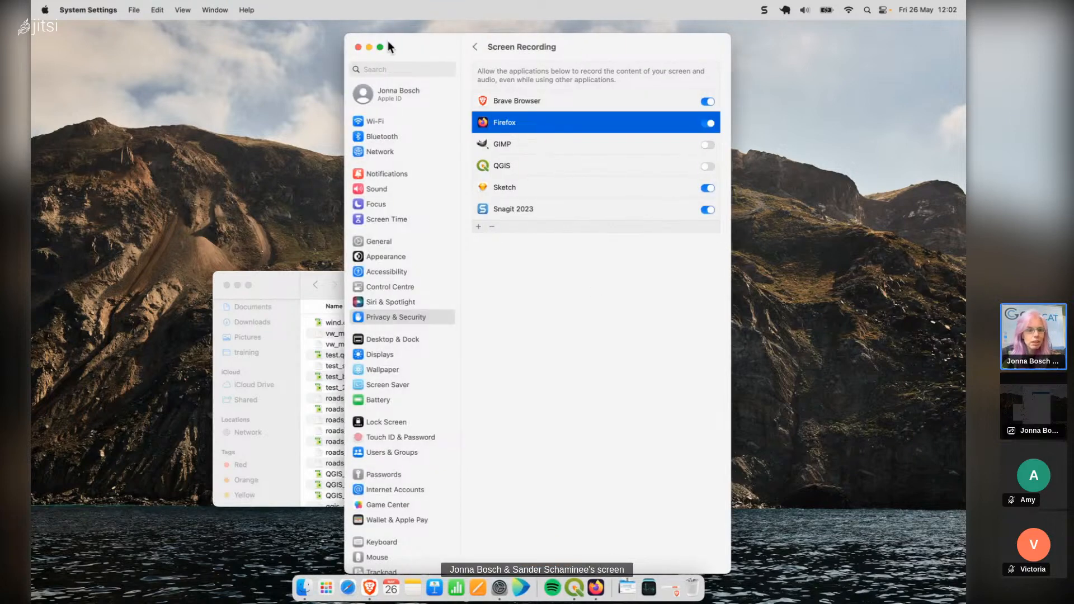
left_click(359, 47)
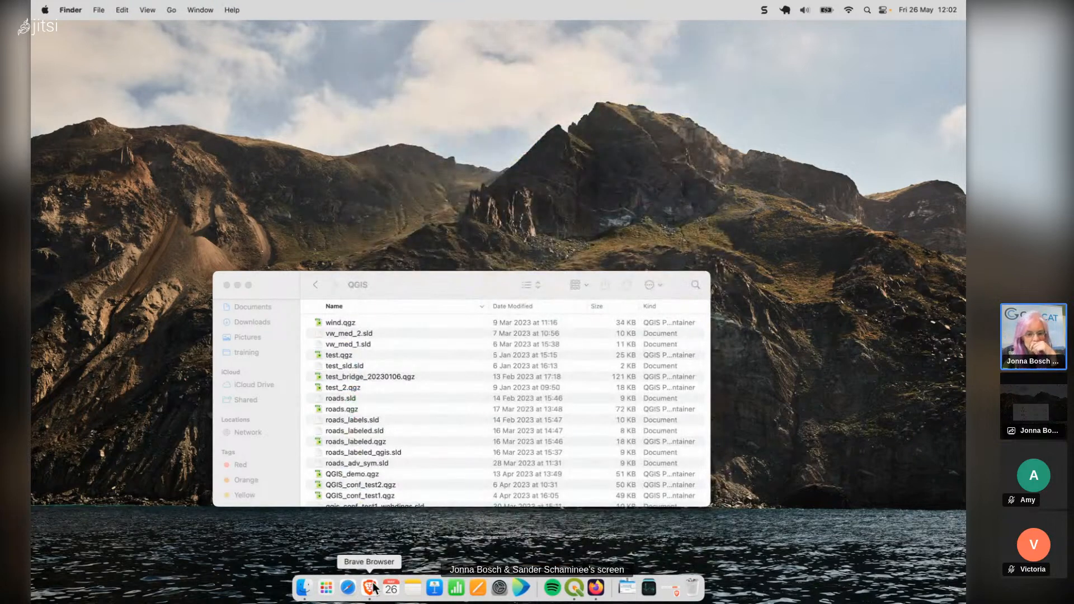
Step: Return to the slideshow in Brave and advance to the StyleViewer panel slide
left_click(370, 586)
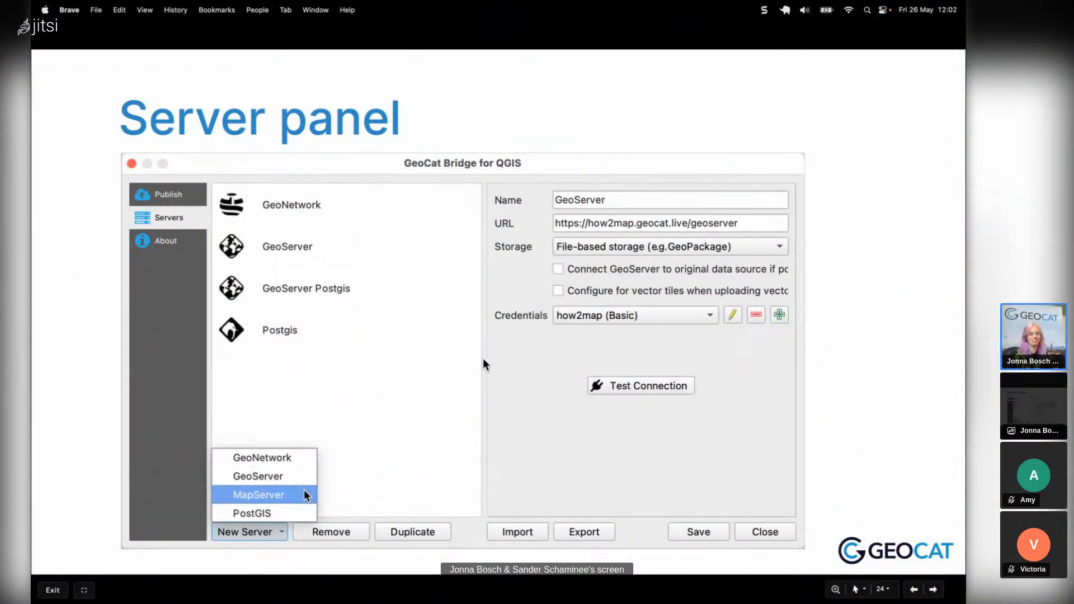
key("Right")
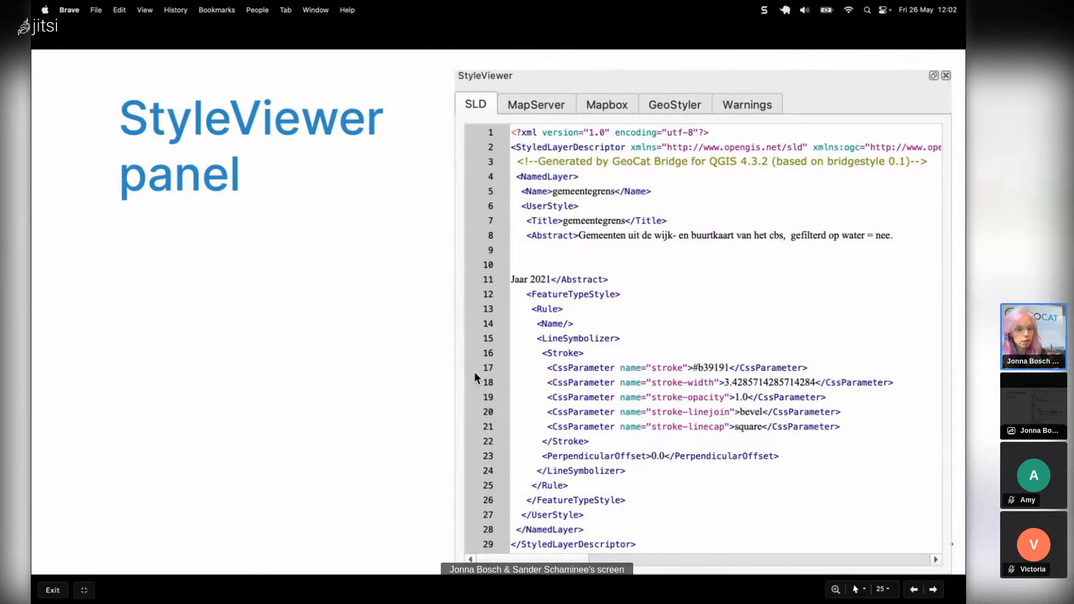
Step: Switch to QGIS, close the GeoCat Bridge dialog and open Bridge's StyleViewer
key("super+Tab")
key("super+Tab")
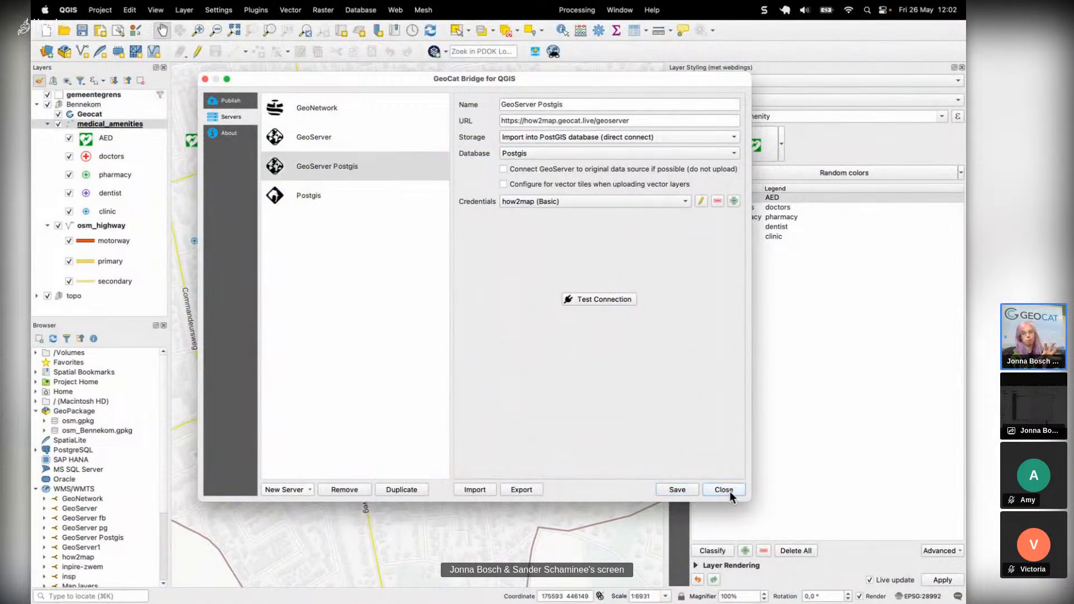
left_click(724, 490)
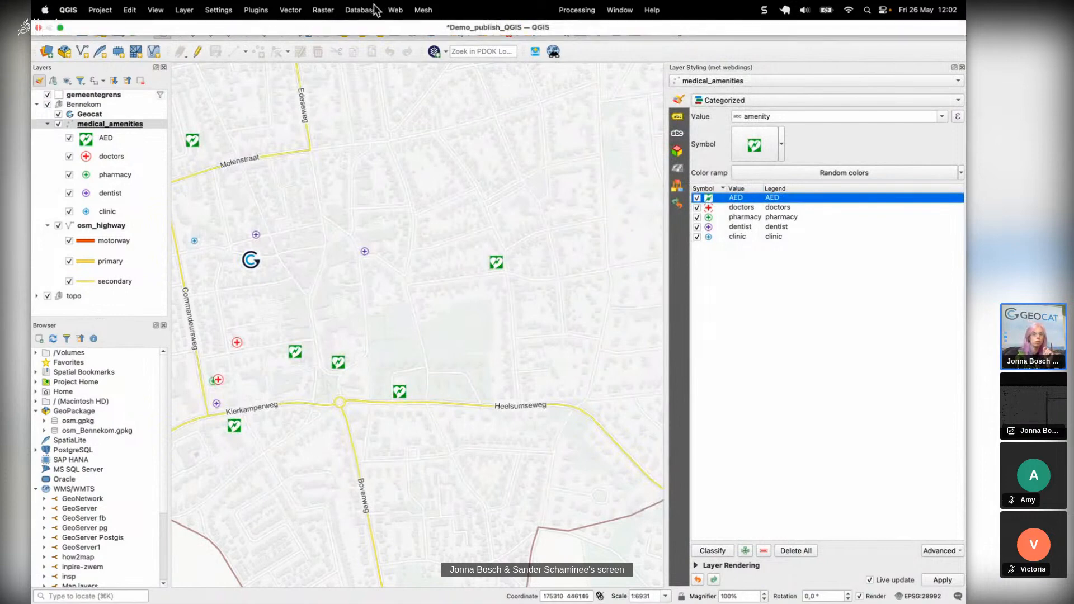
left_click(401, 12)
mouse_move(411, 31)
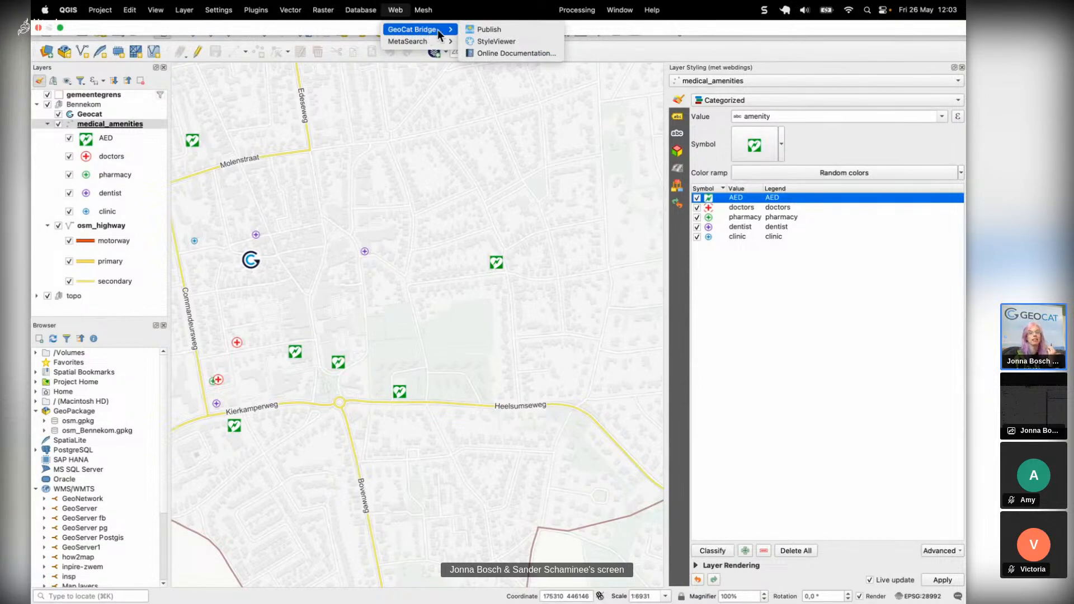
left_click(527, 41)
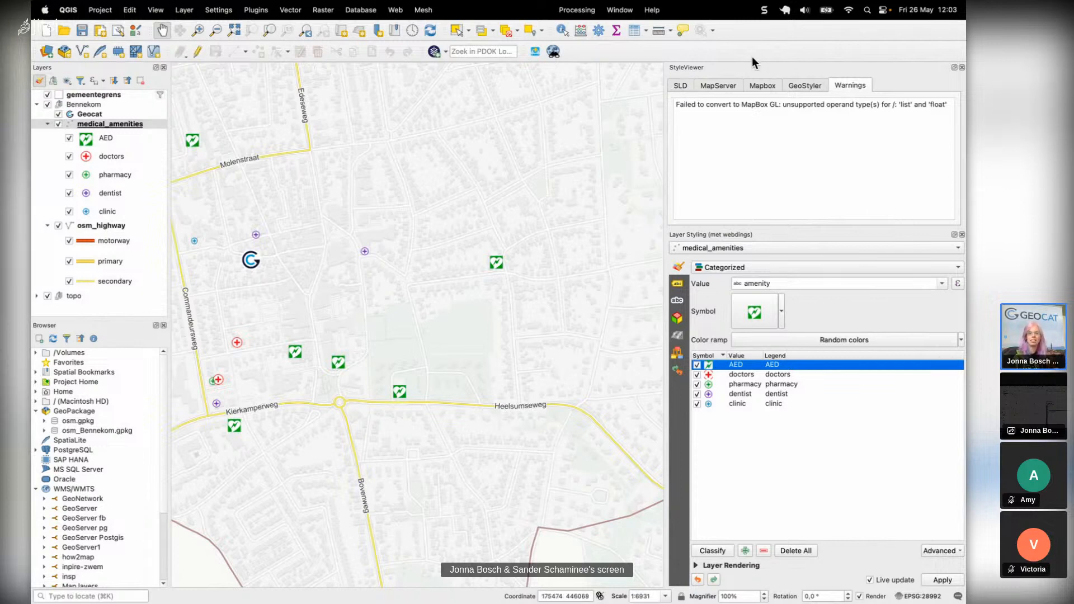
Step: Show the SLD code of medical_amenities in StyleViewer, undock the viewer over the map and enlarge it
left_click(681, 84)
left_click_drag(767, 66, 355, 123)
left_click_drag(449, 288, 426, 450)
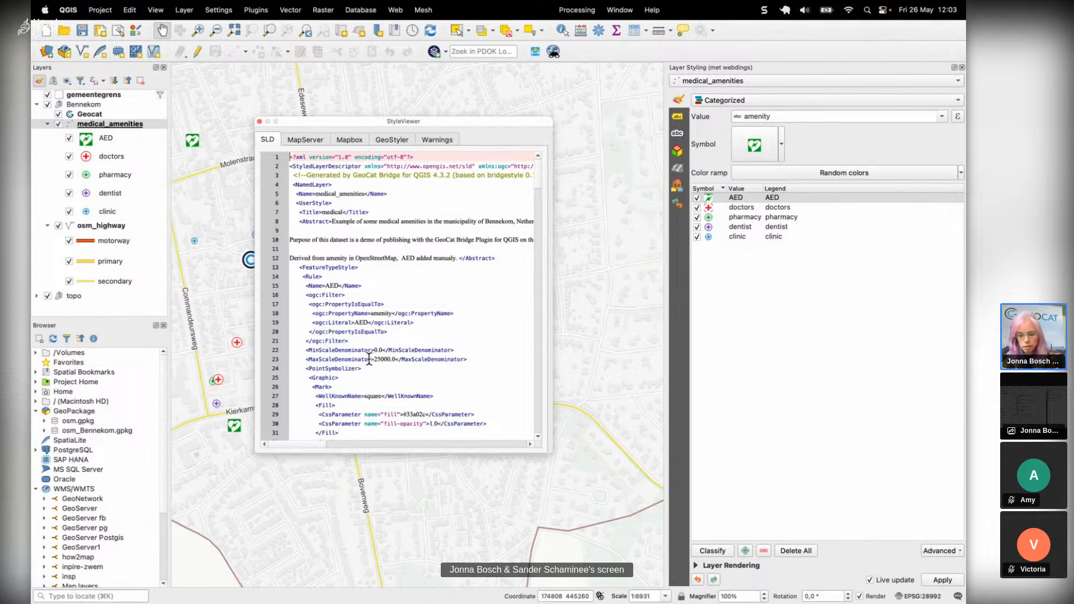
scroll(369, 360, "up", 3)
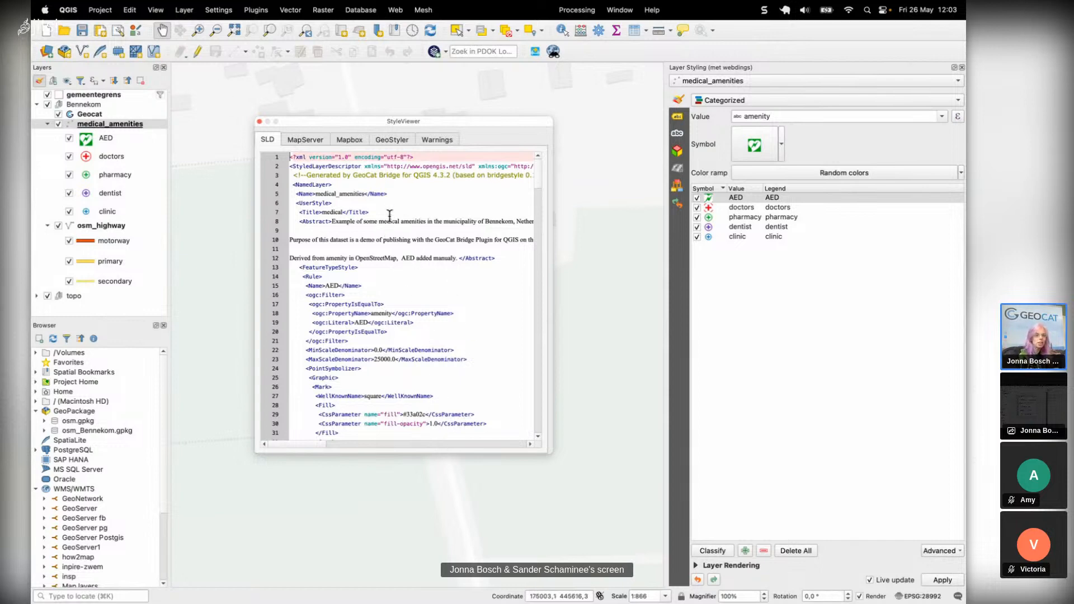
Step: Review the medical_amenities style code in the MapServer, Mapbox and GeoStyler formats
left_click(313, 139)
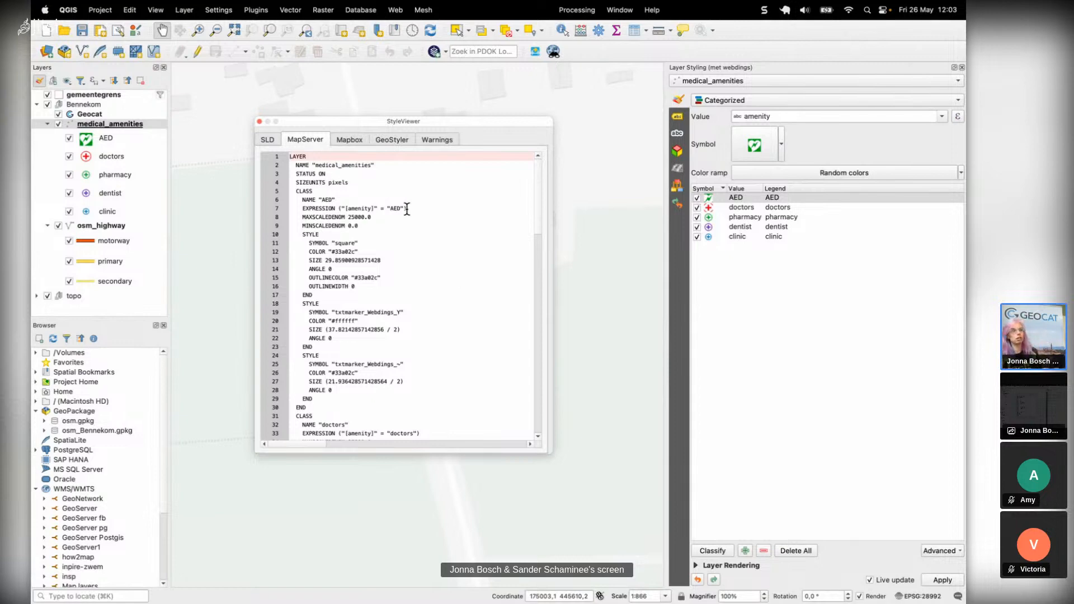
left_click(344, 139)
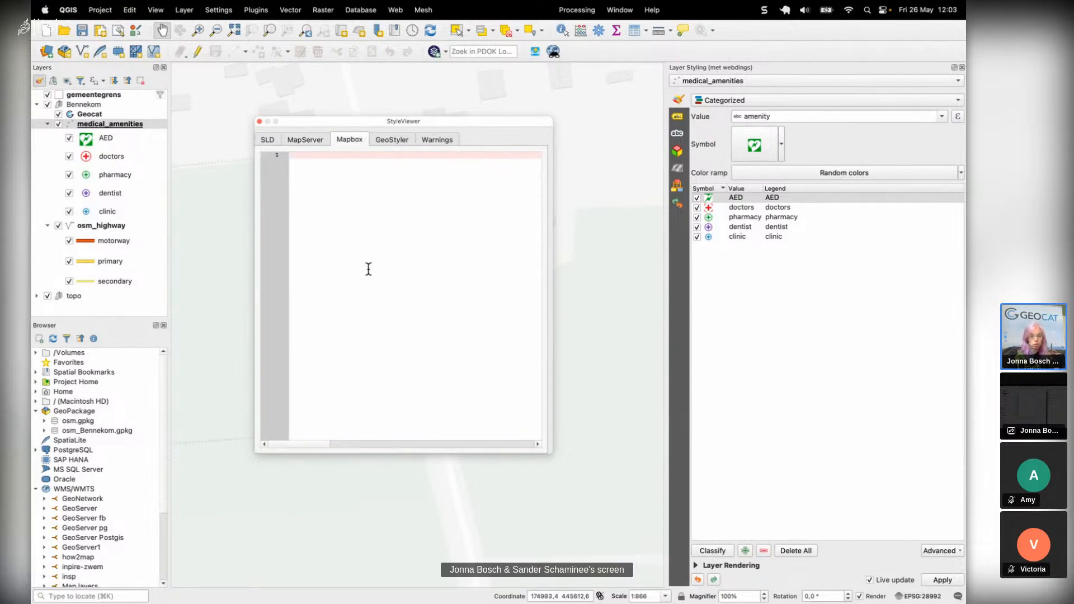
left_click(390, 139)
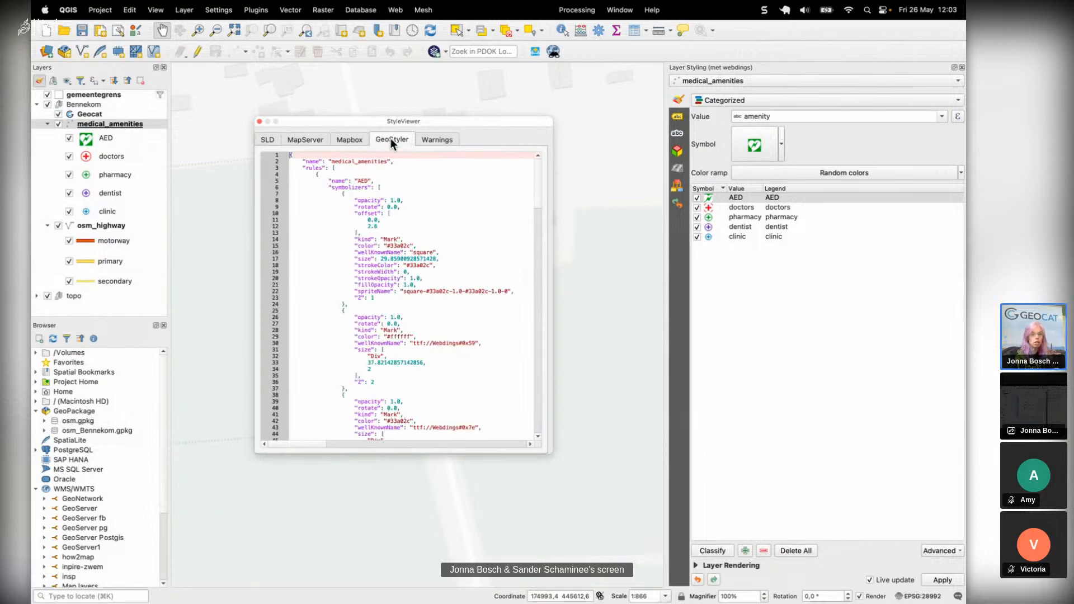
Step: Select the osm_highway layer and review its style code in the Mapbox, GeoStyler and MapServer formats
left_click(99, 225)
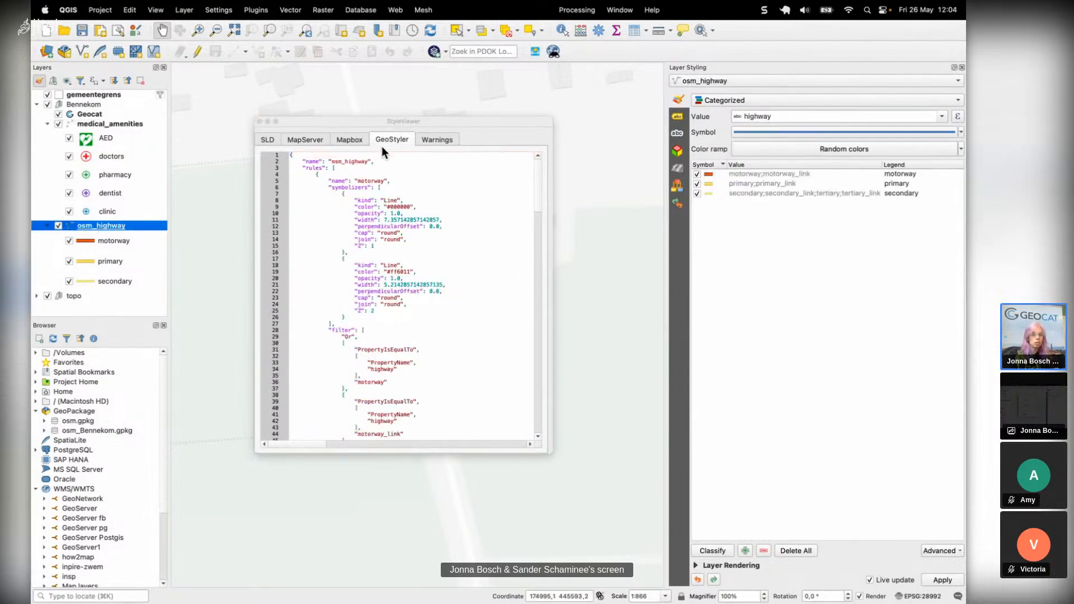
left_click(352, 137)
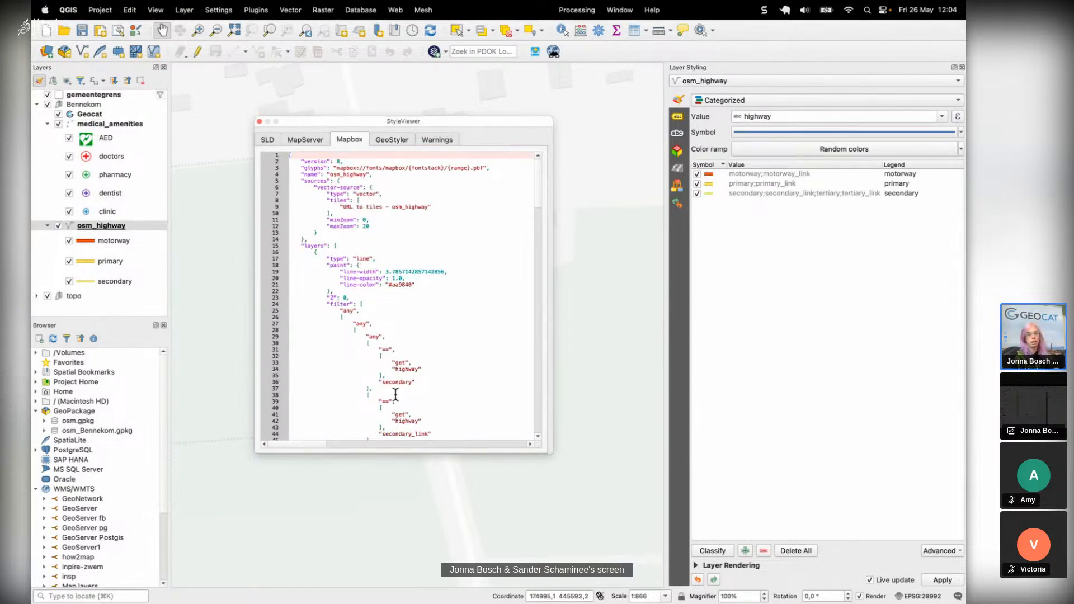
left_click(393, 140)
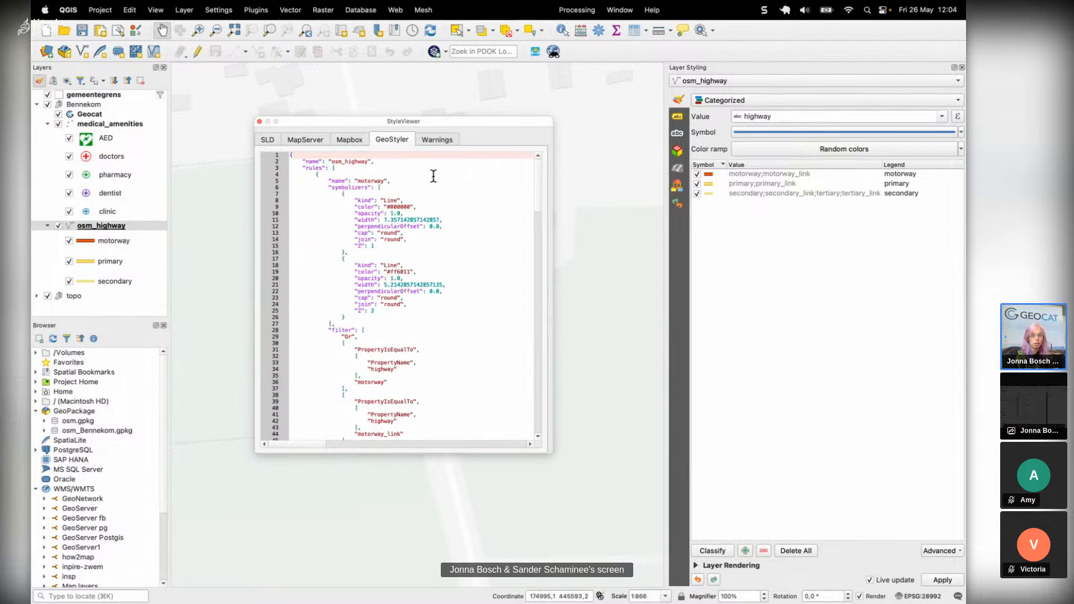
left_click(307, 138)
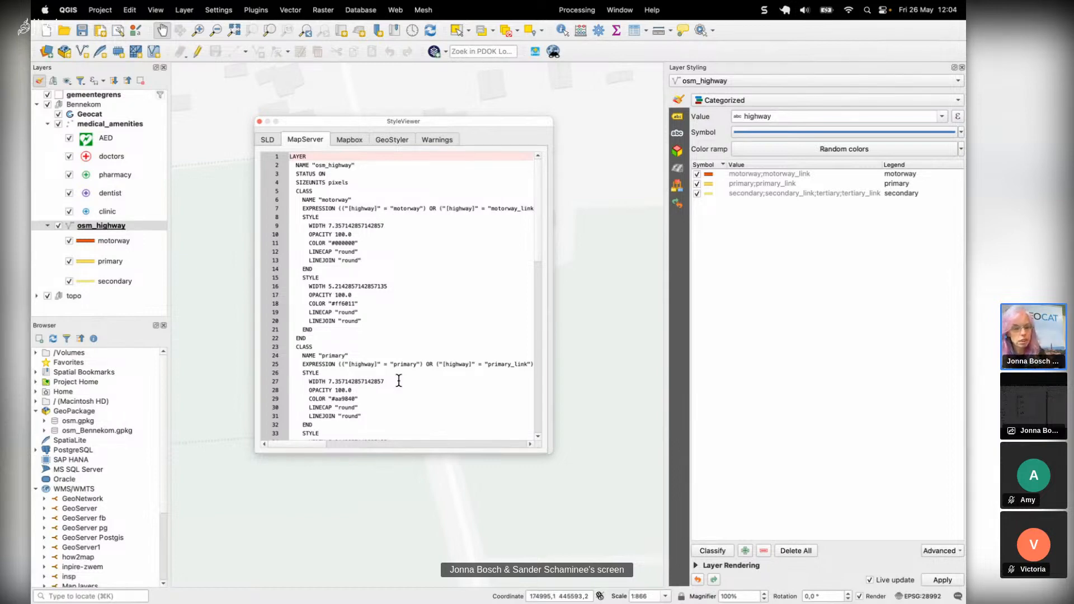
Step: Return to the slideshow in Brave and advance to the SLD QGIS vs Bridge slide
key("super+Tab")
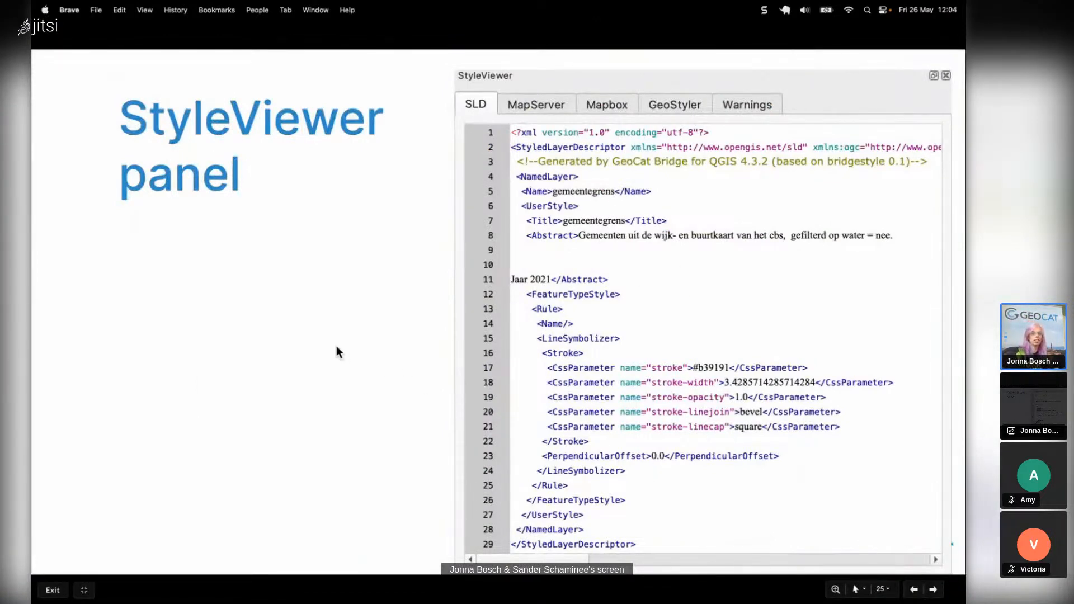
key("Right")
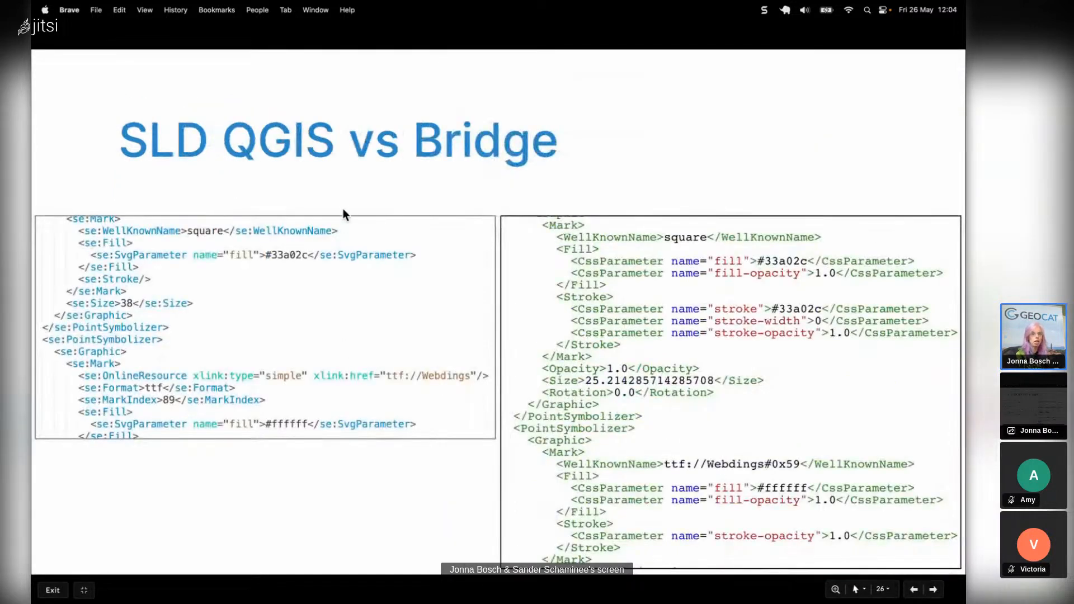